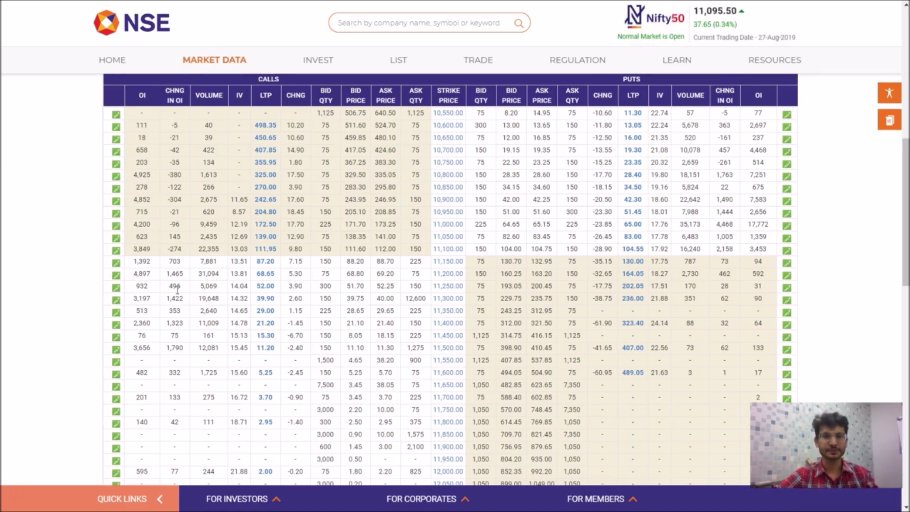
- Examine the call open interest at the 11,200 strike and the expiry date of the option chain
double_click(143, 274)
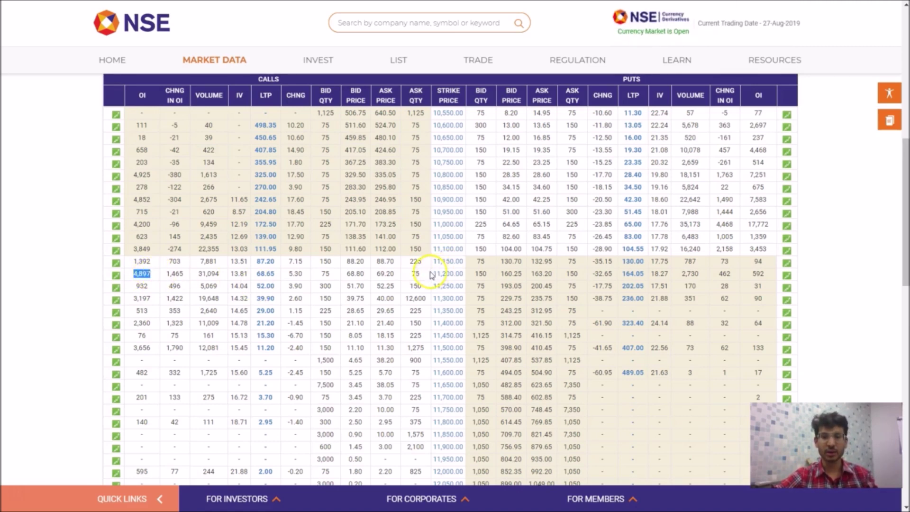
drag(433, 274, 468, 274)
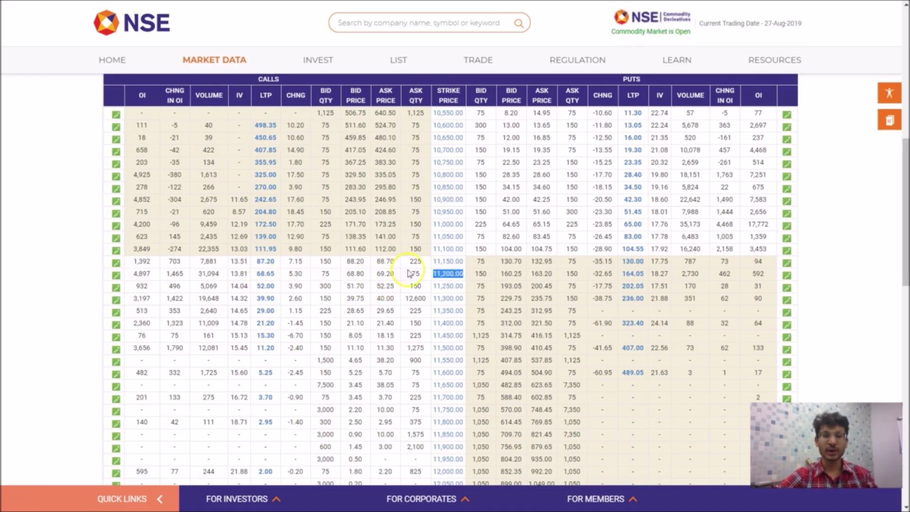
scroll(409, 273, up, 10)
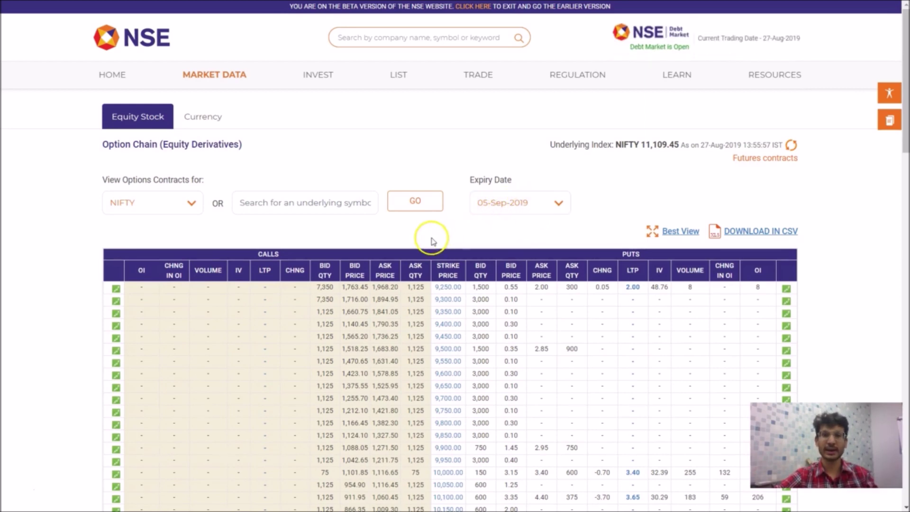
scroll(432, 241, down, 9)
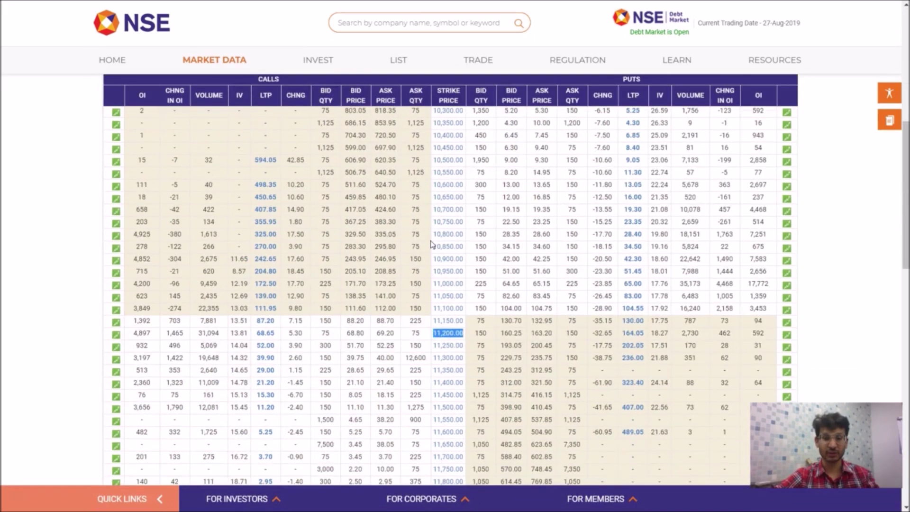
- Examine the put bid price and open interest at the 11,000 strike
click(550, 275)
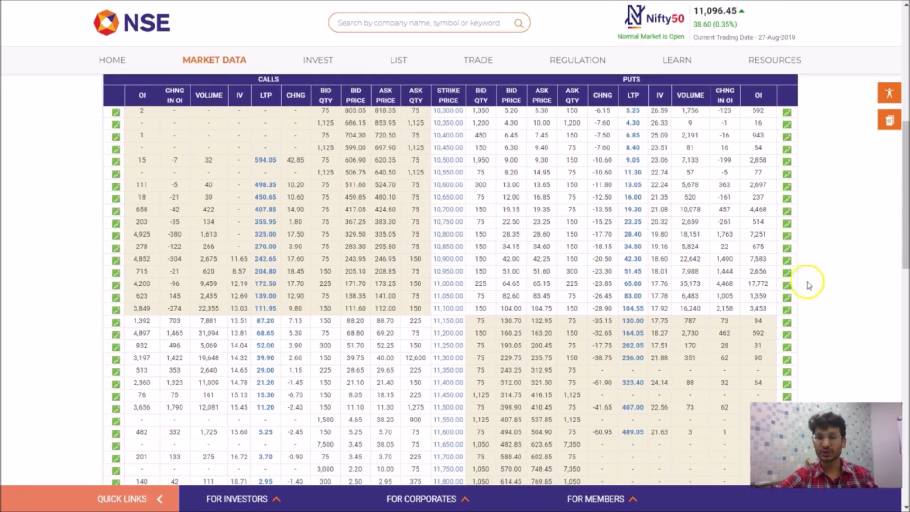
drag(502, 284, 520, 284)
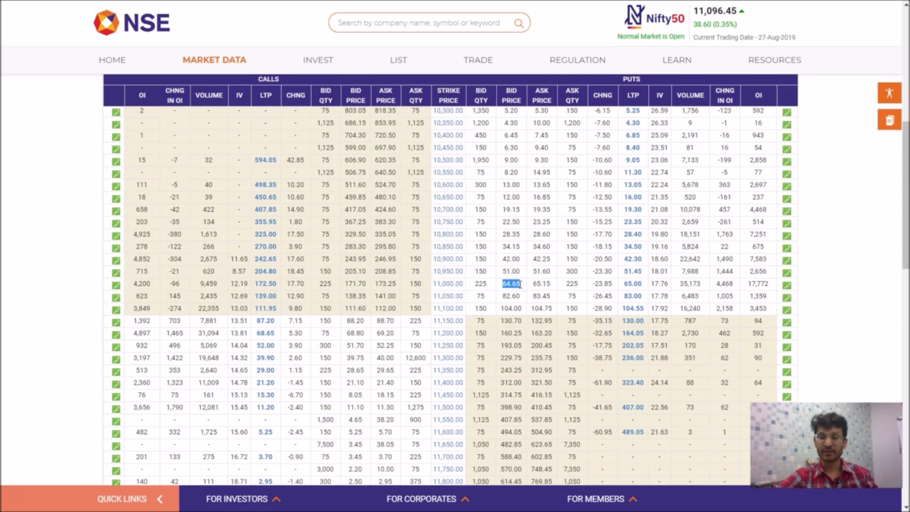
click(522, 288)
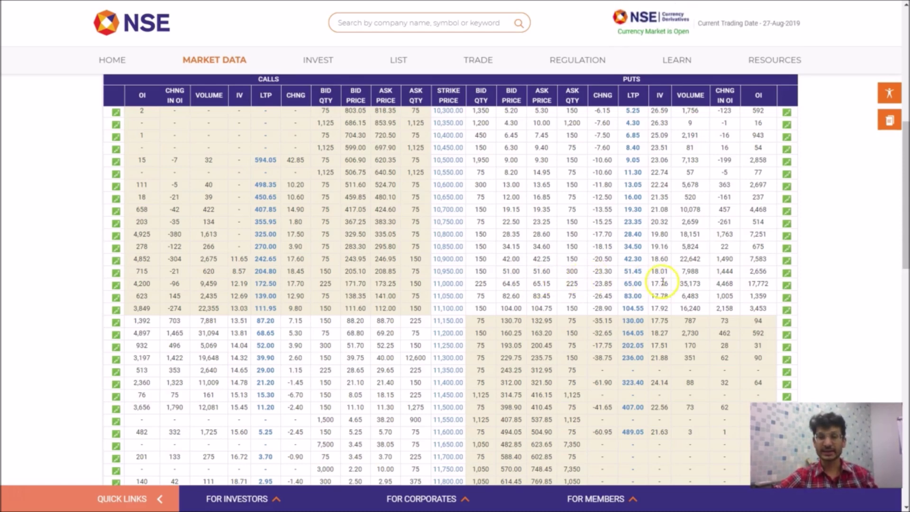
click(747, 285)
drag(747, 285, 770, 285)
click(757, 283)
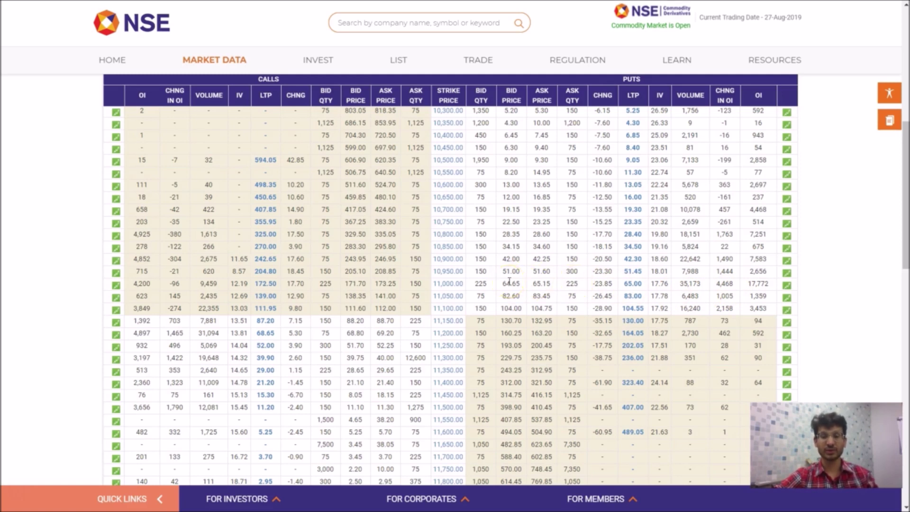
drag(500, 284, 527, 284)
click(528, 283)
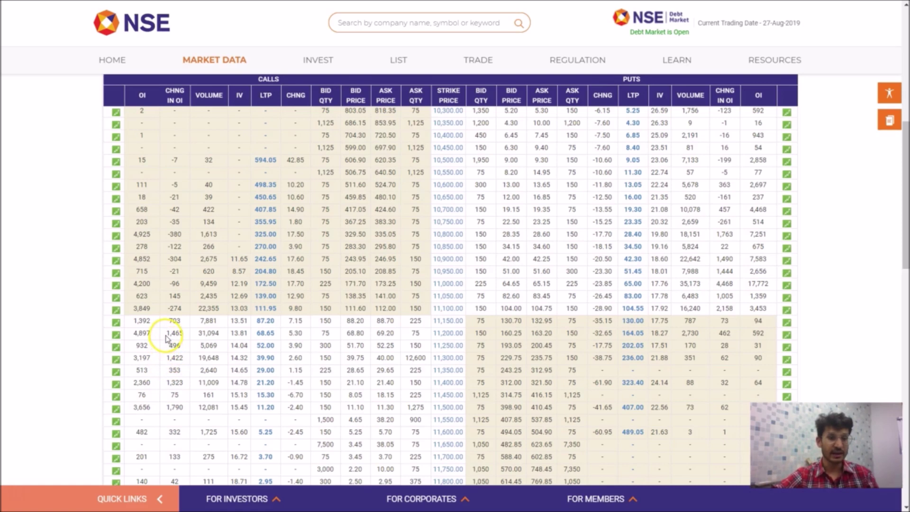
- Examine the call open interest and its change at the 11,200 strike
drag(166, 333, 185, 337)
click(185, 337)
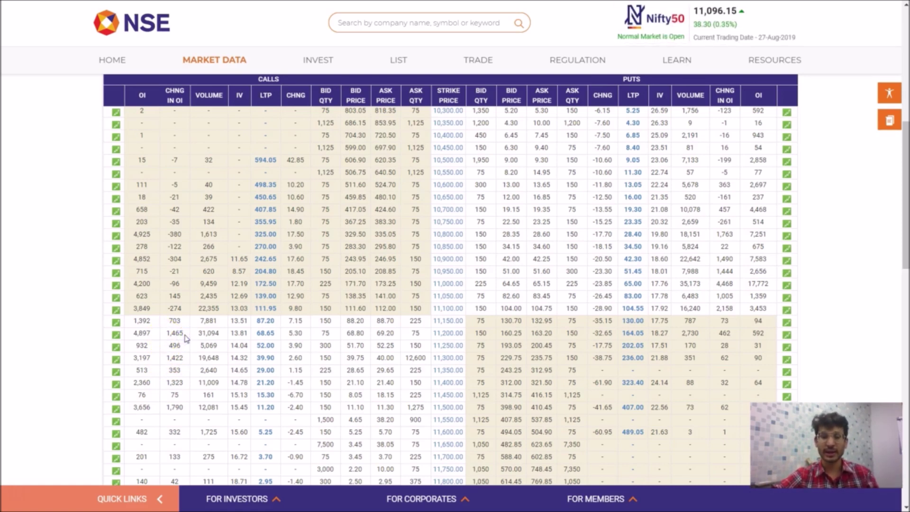
drag(185, 336, 449, 334)
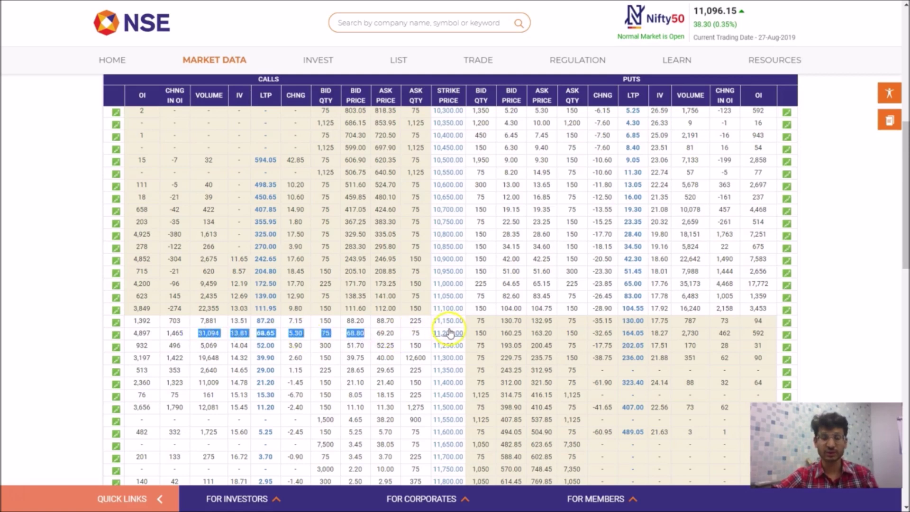
click(179, 336)
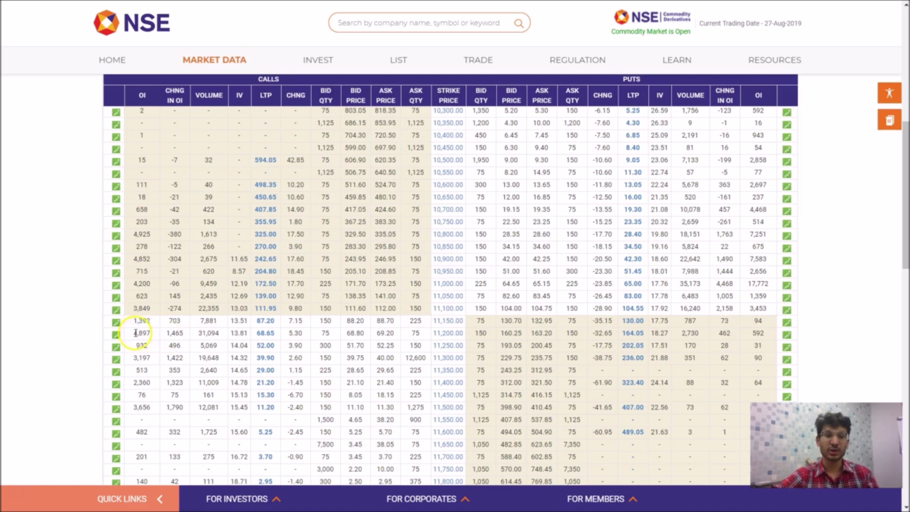
drag(133, 334, 152, 336)
click(152, 336)
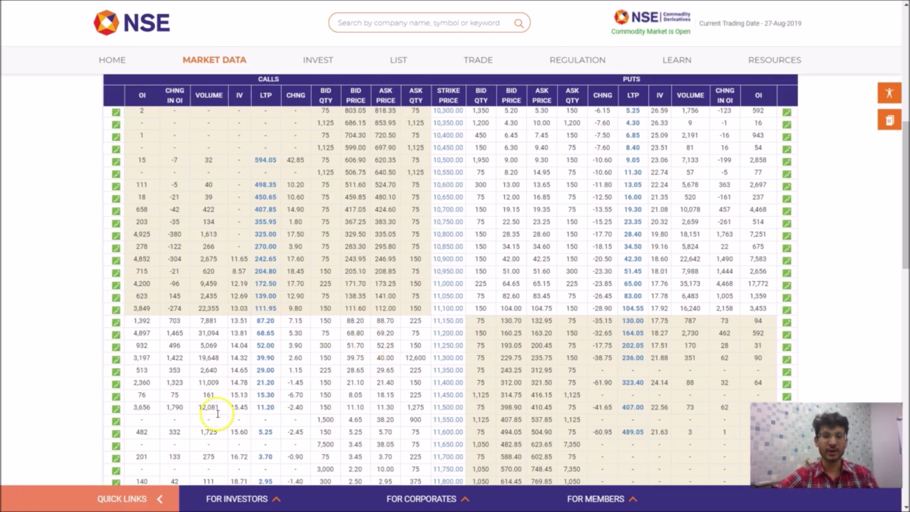
- Maximize a new Chrome window and open the NSE website in it
click(16, 495)
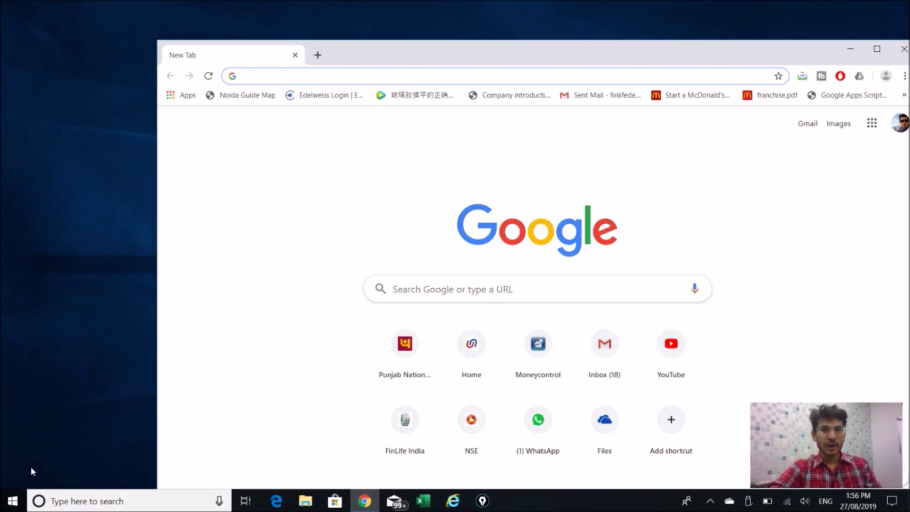
click(878, 49)
click(545, 25)
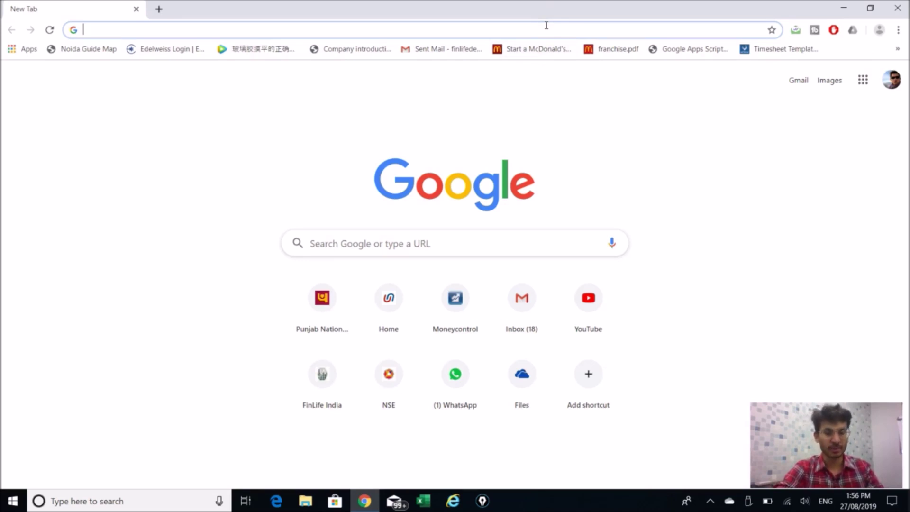
text(nse)
key(Return)
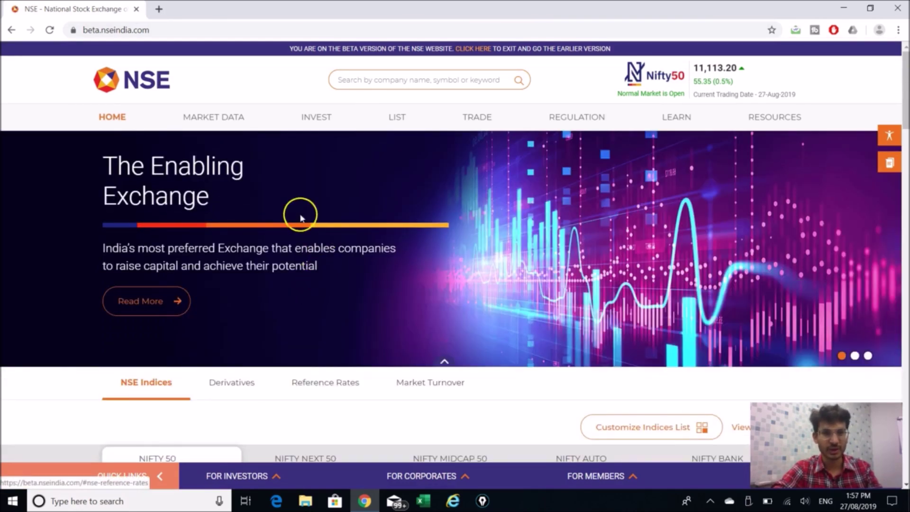
- Open the NSE Option Chain page and bring the strikes around 11,100 into view
mouse_move(201, 120)
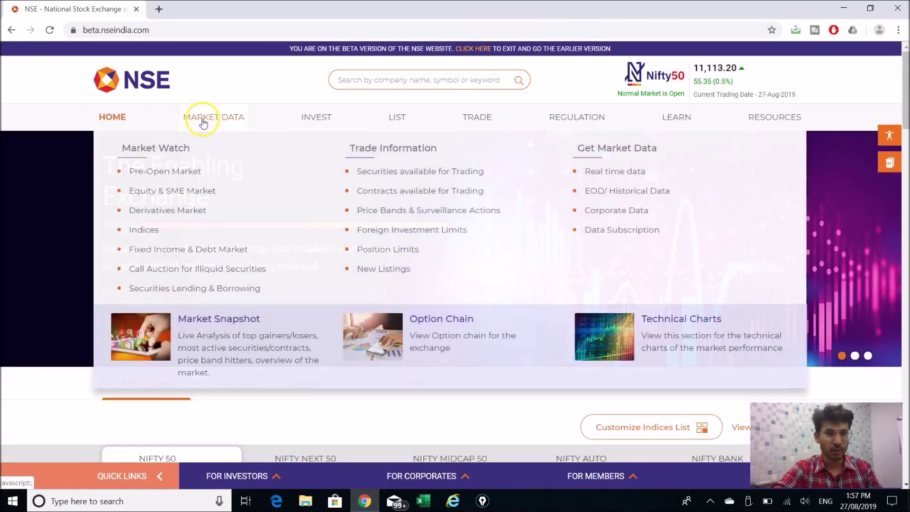
click(442, 322)
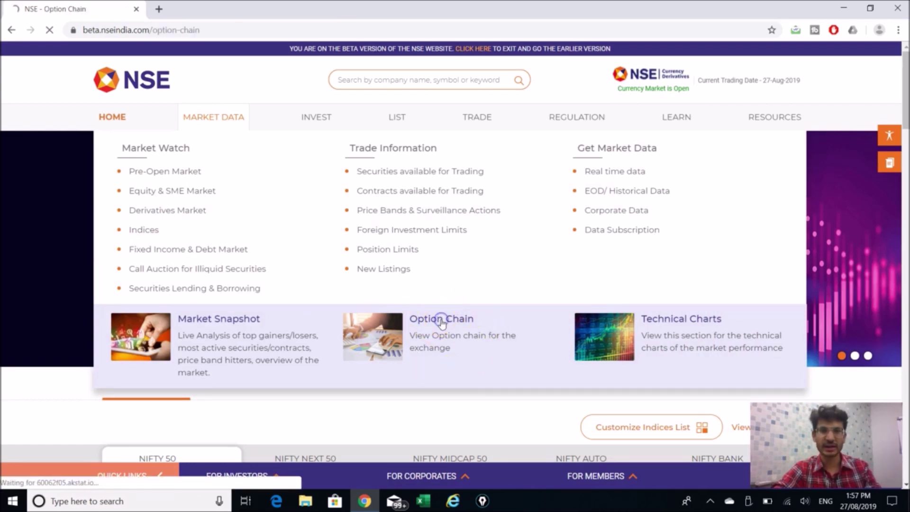
scroll(441, 323, down, 2)
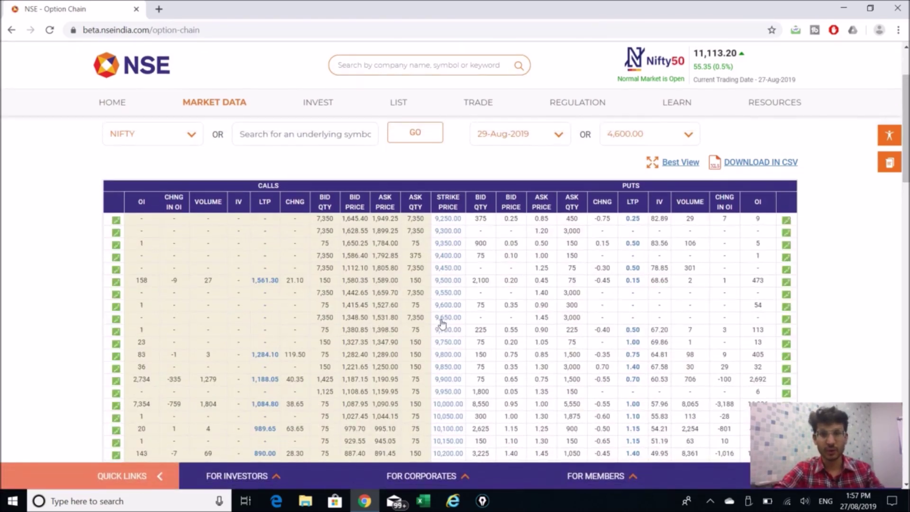
scroll(441, 323, down, 10)
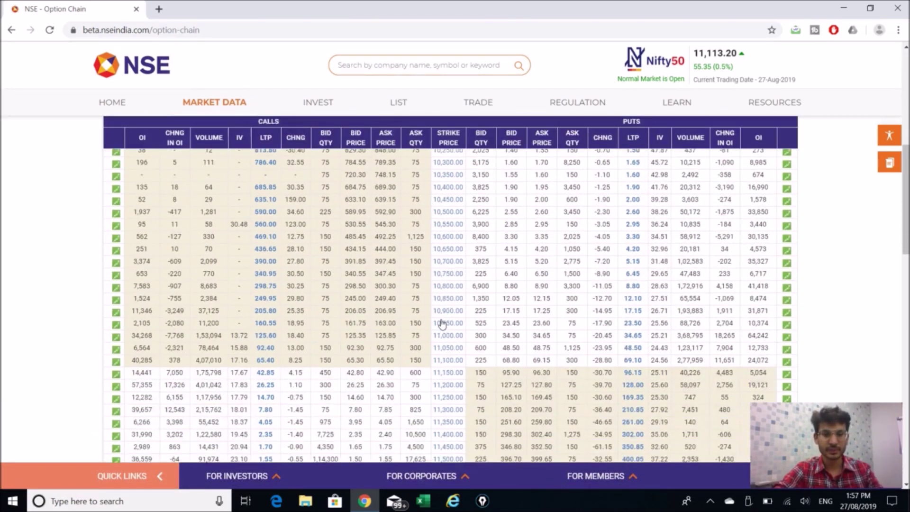
scroll(441, 324, up, 3)
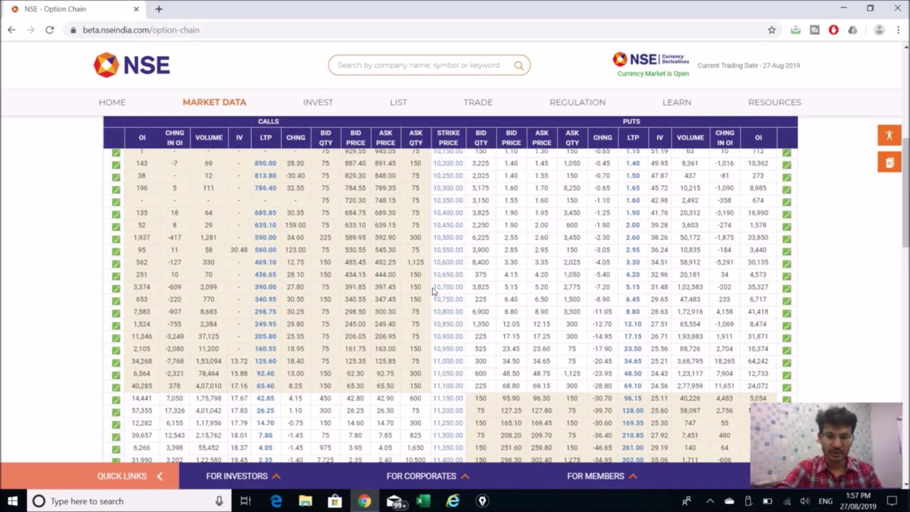
- Show the option chain in full screen and look over the call and put rows around the 11,100 strike
key(F11)
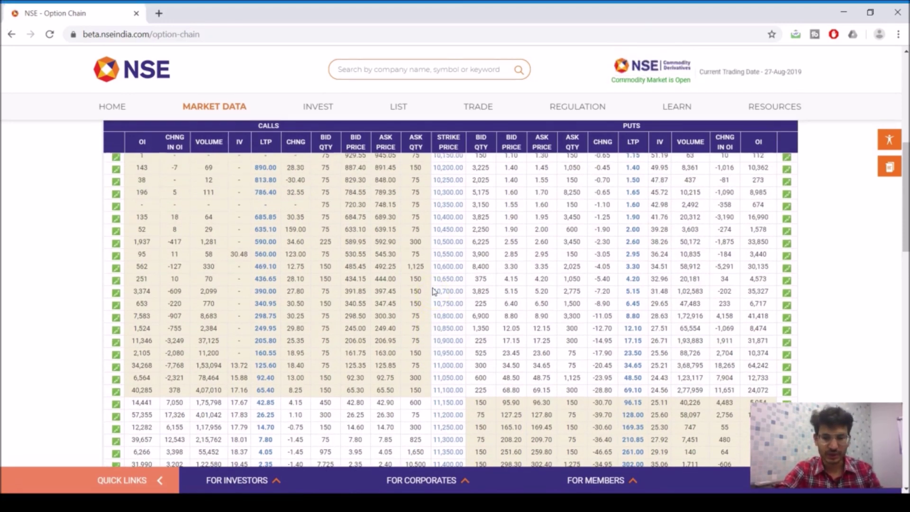
click(406, 203)
scroll(422, 299, up, 1)
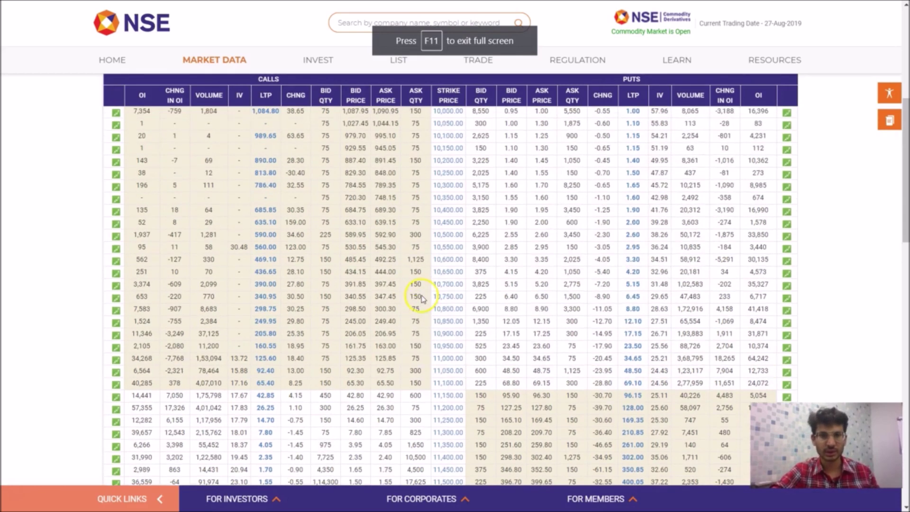
scroll(422, 295, up, 2)
scroll(422, 295, down, 5)
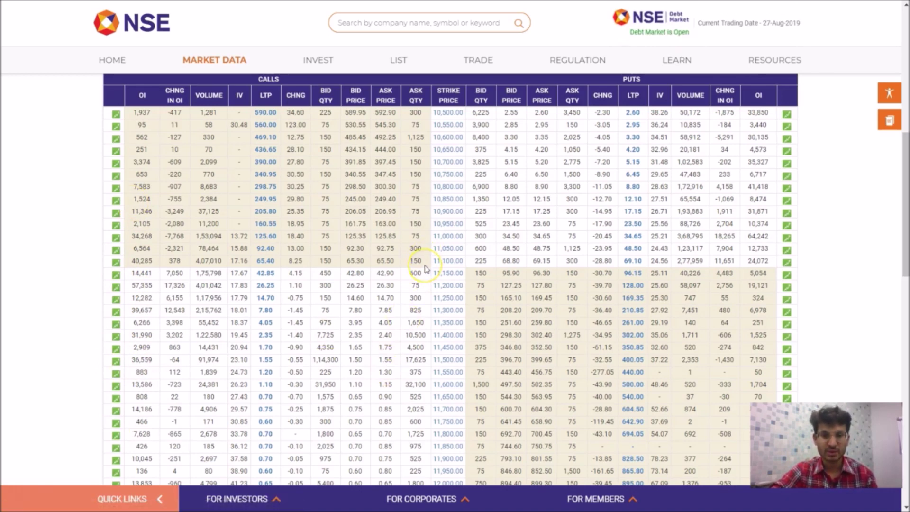
- Set the NIFTY option chain's expiry date to 26-Sep-2019 and show the strikes around 11,100
scroll(427, 269, up, 3)
scroll(427, 269, up, 8)
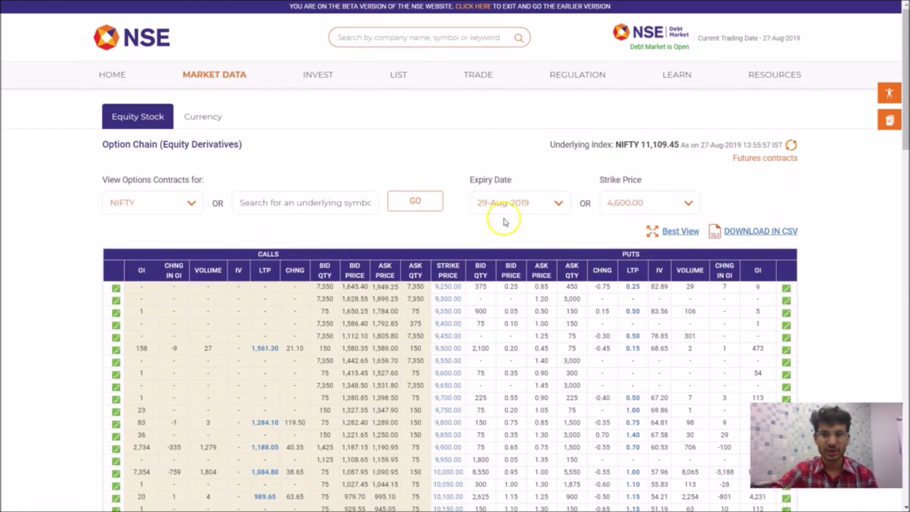
click(558, 204)
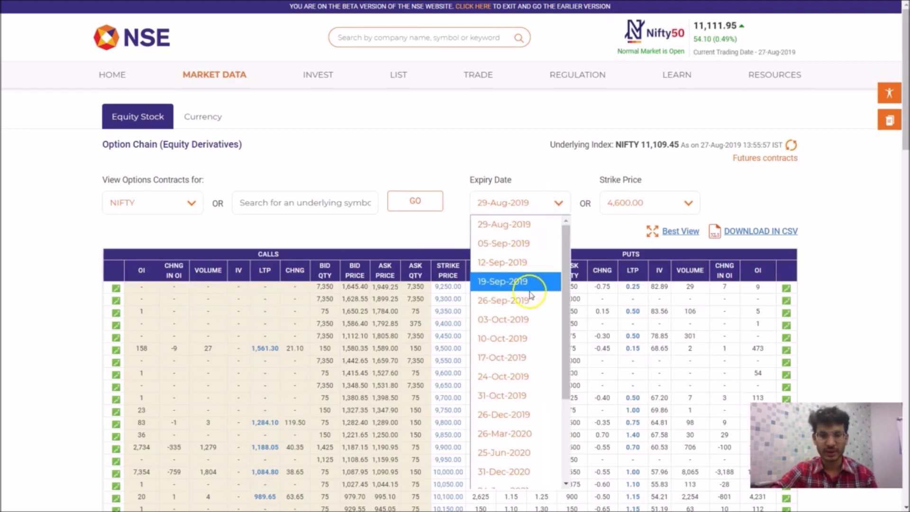
click(529, 300)
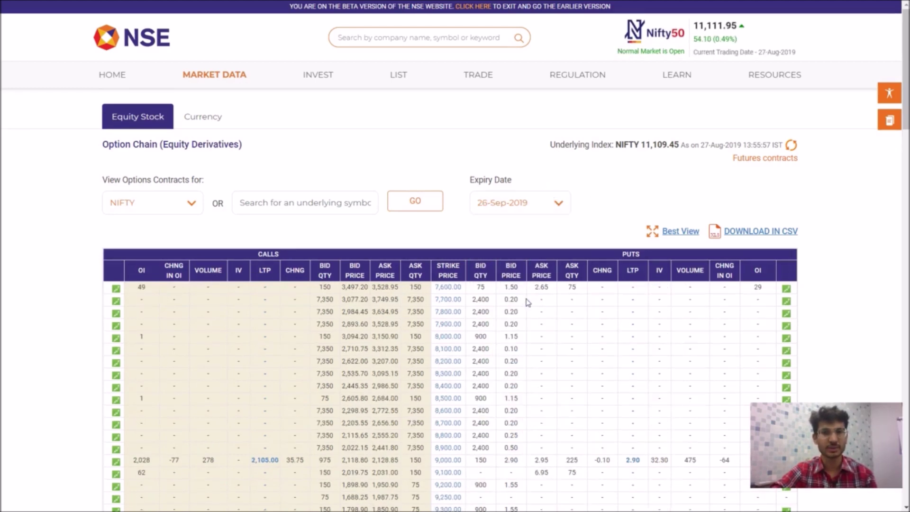
scroll(526, 306, down, 8)
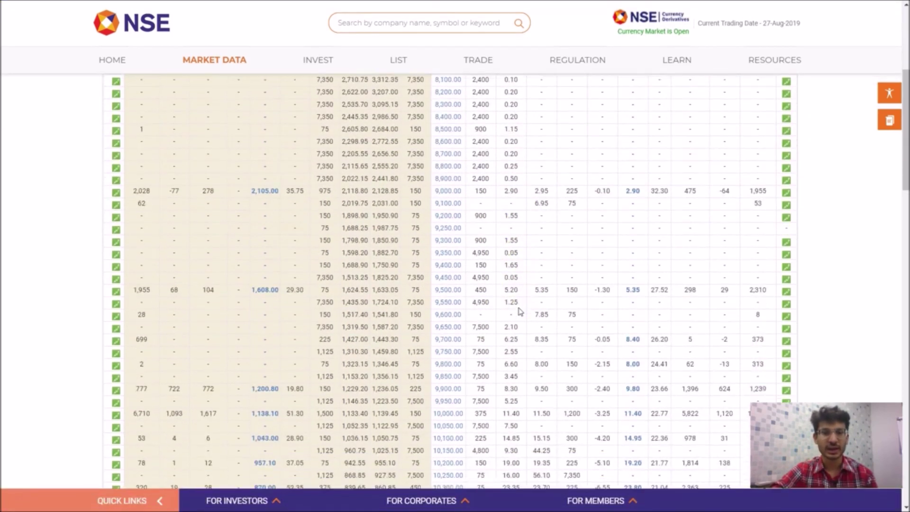
scroll(520, 311, down, 5)
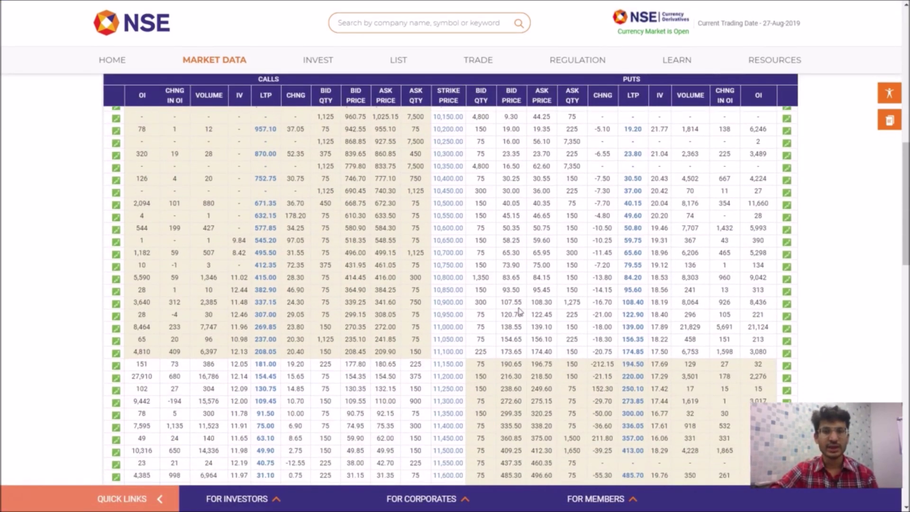
- Launch Notepad through the Run dialog and shrink its window to roughly half its width over the option chain
key(super+r)
text(mt)
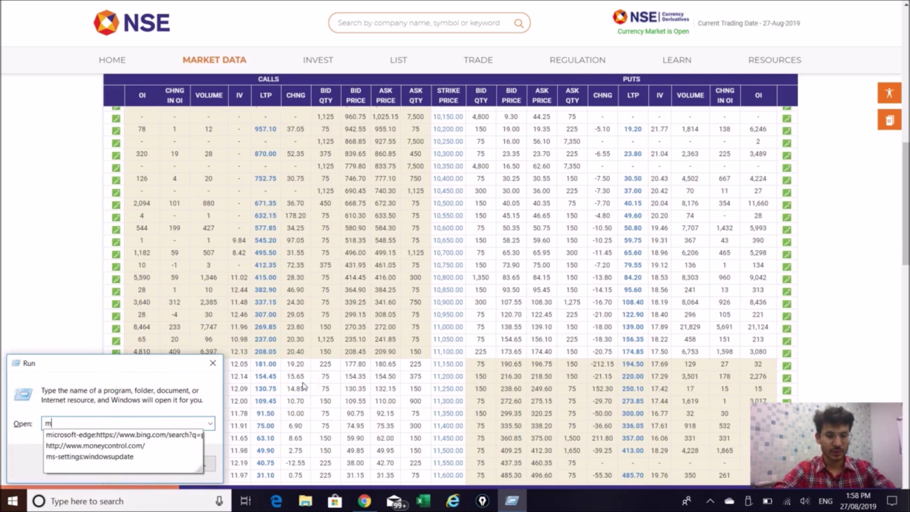
key(BackSpace)
key(BackSpace)
text(note)
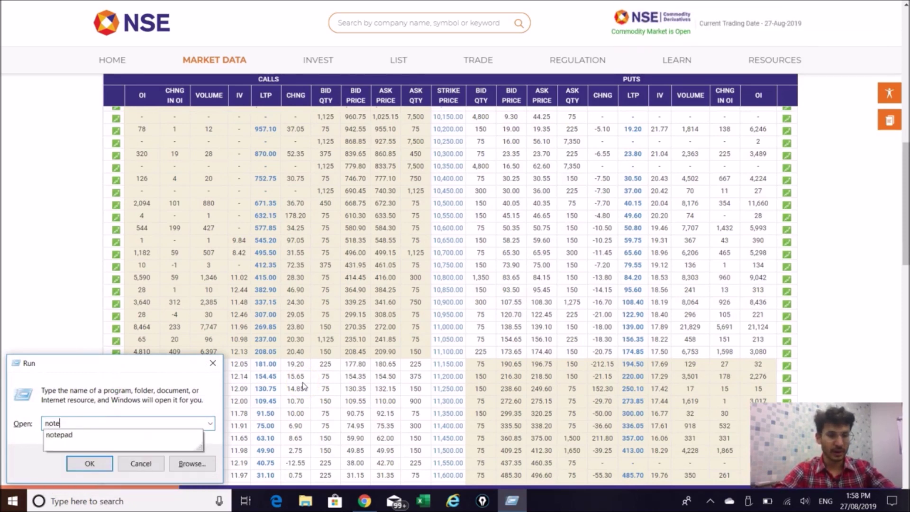
key(Down)
key(Return)
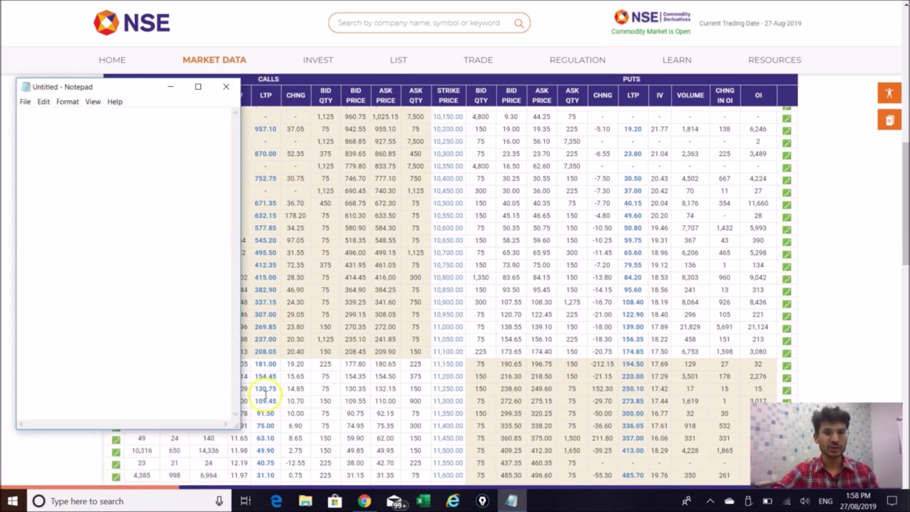
drag(239, 429, 131, 254)
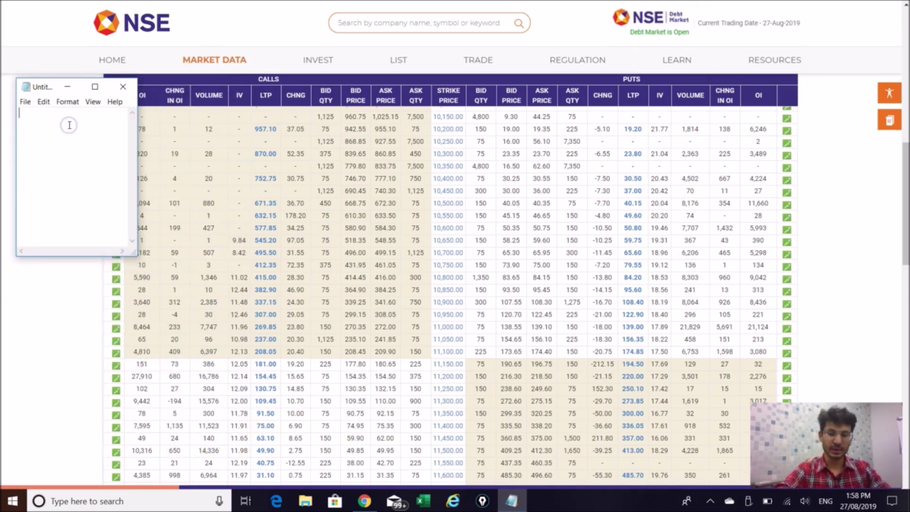
- Write the note "400 More than for the same strike price" in Notepad and widen its window so the whole line fits
text(400-|)
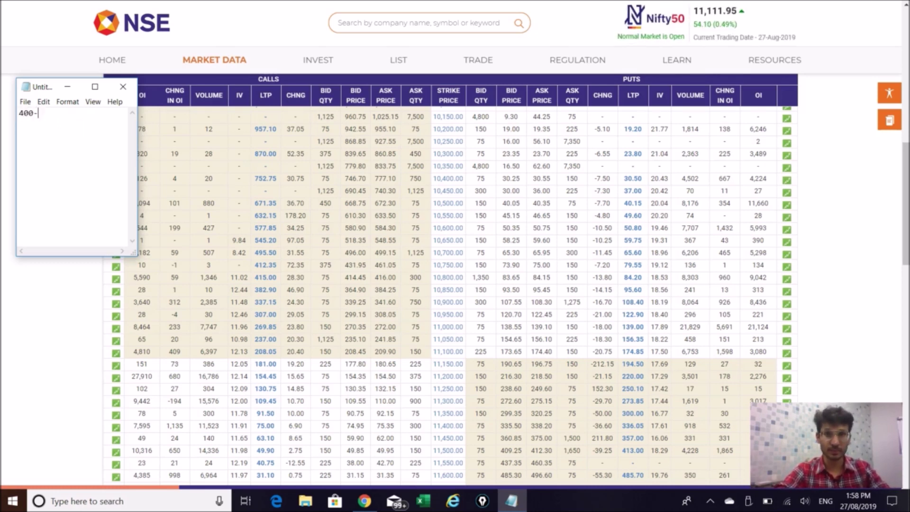
text(- More than)
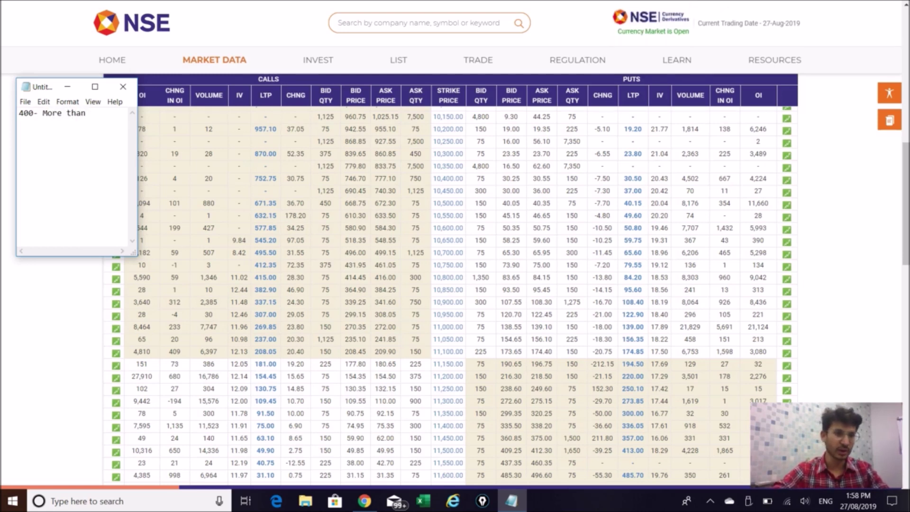
key(BackSpace)
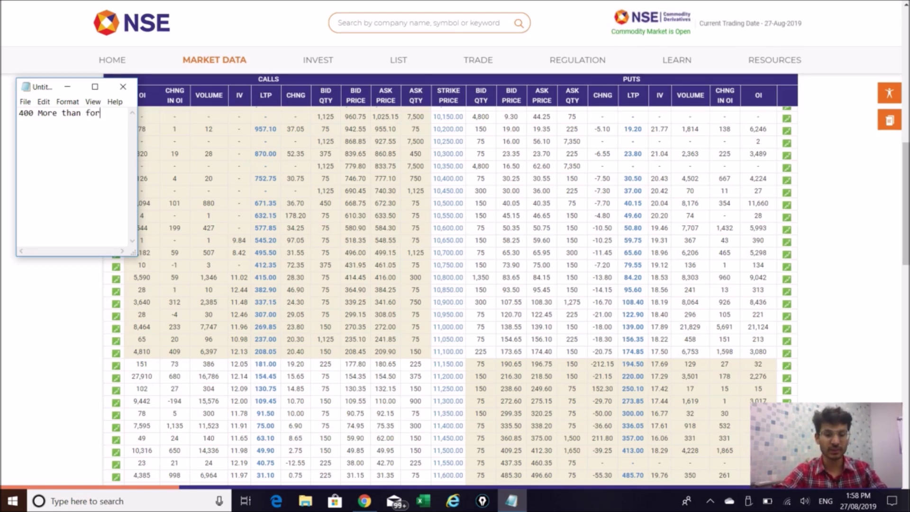
text(sam)
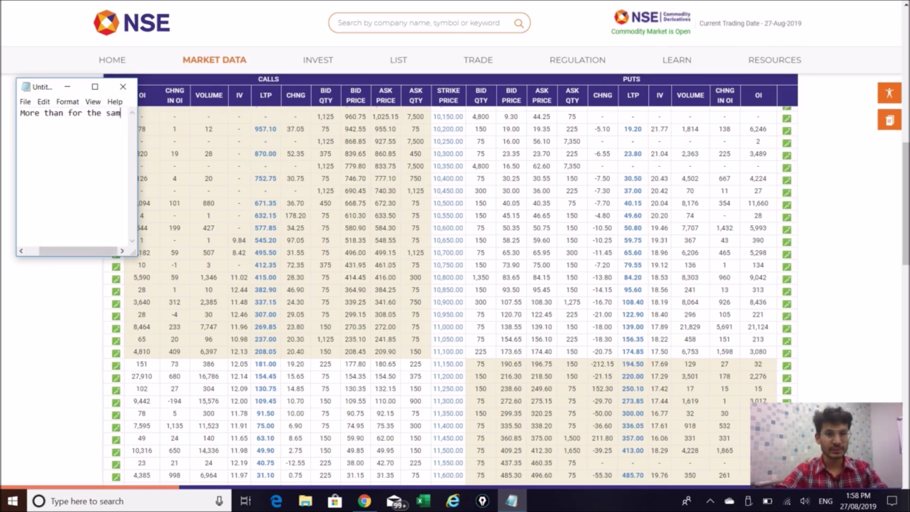
text(e strike price)
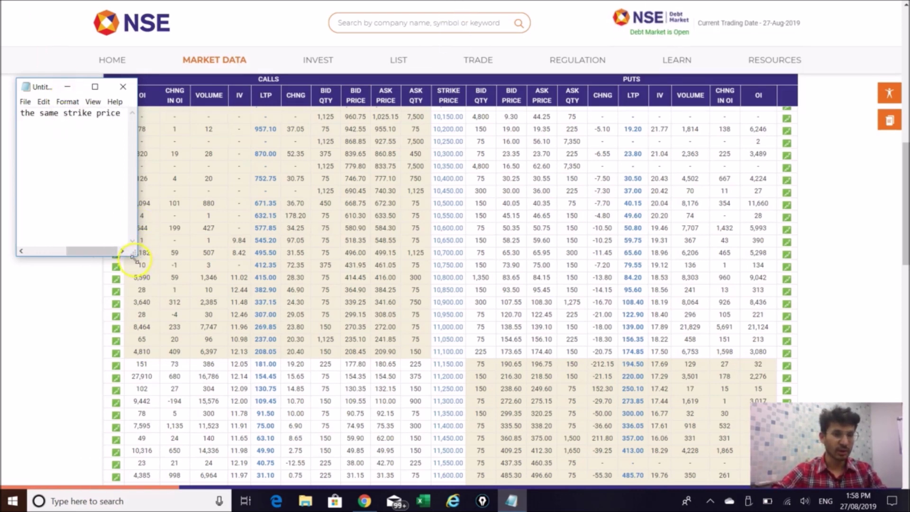
drag(136, 256, 280, 164)
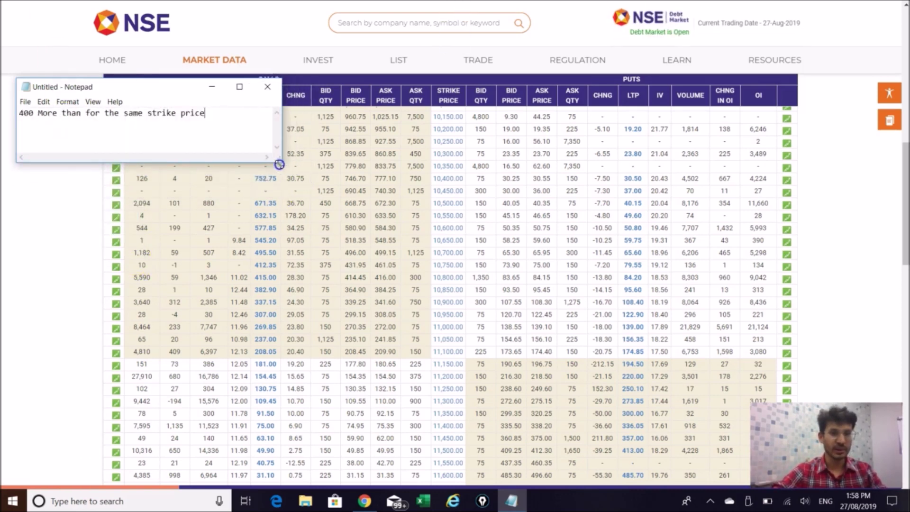
- Add a second line to the note reading "Calls 208.45 Puts 173.65" for the 11,100 strike
click(387, 305)
key(alt+Tab)
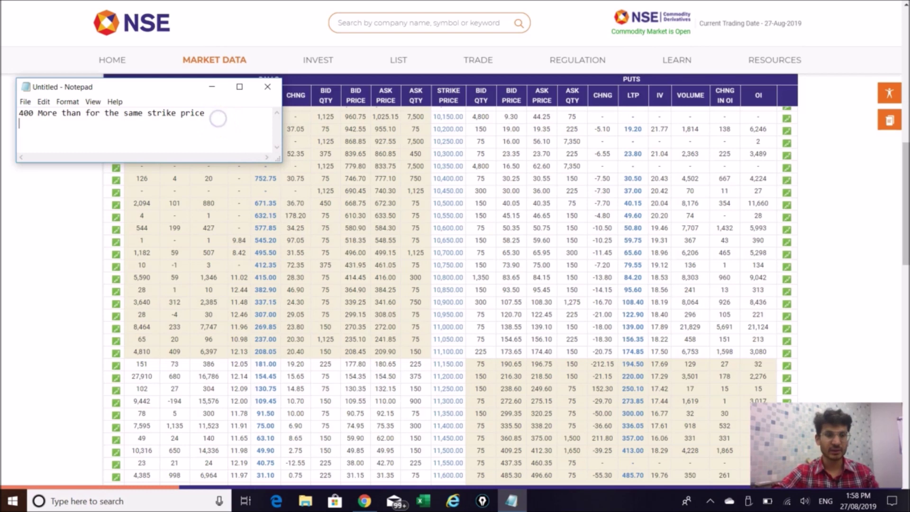
text(Calls )
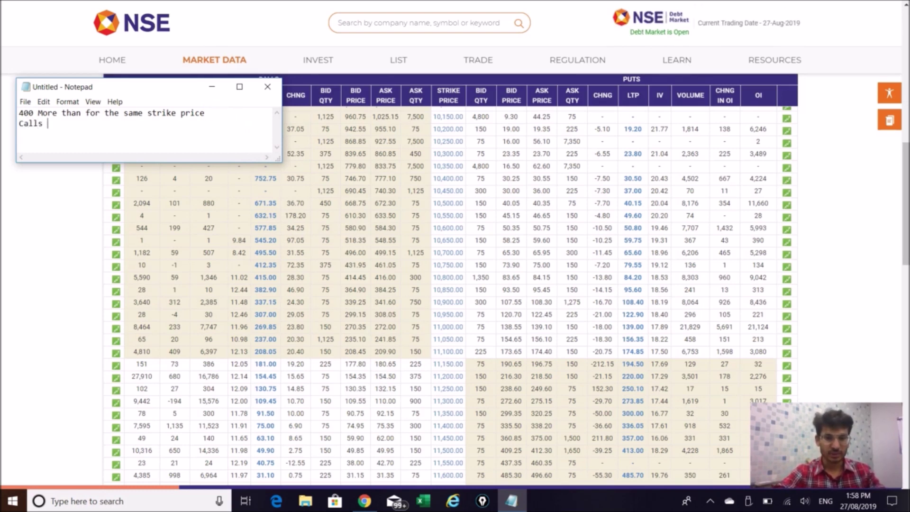
text(208.45)
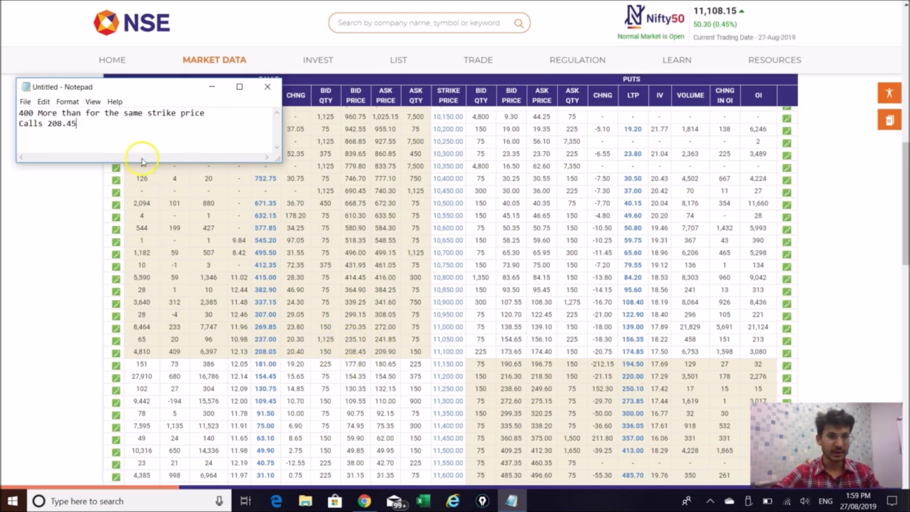
text( Puts)
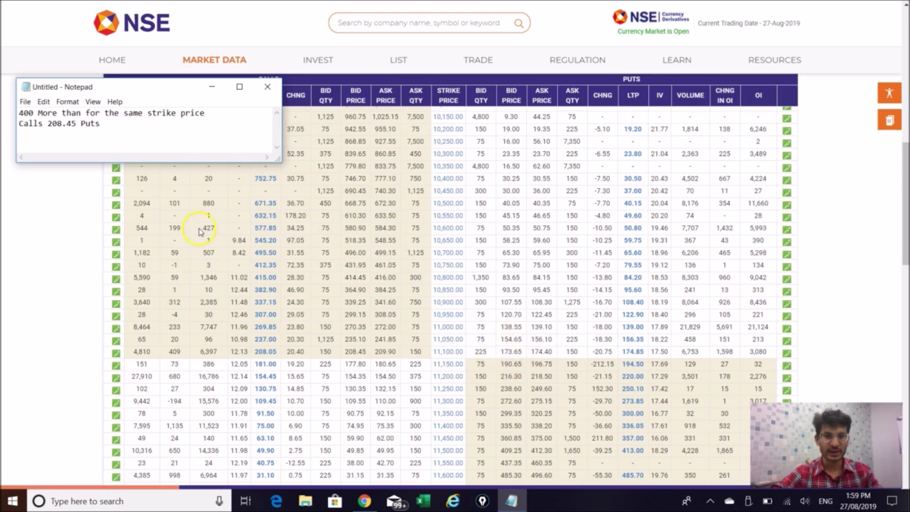
text( 17.6)
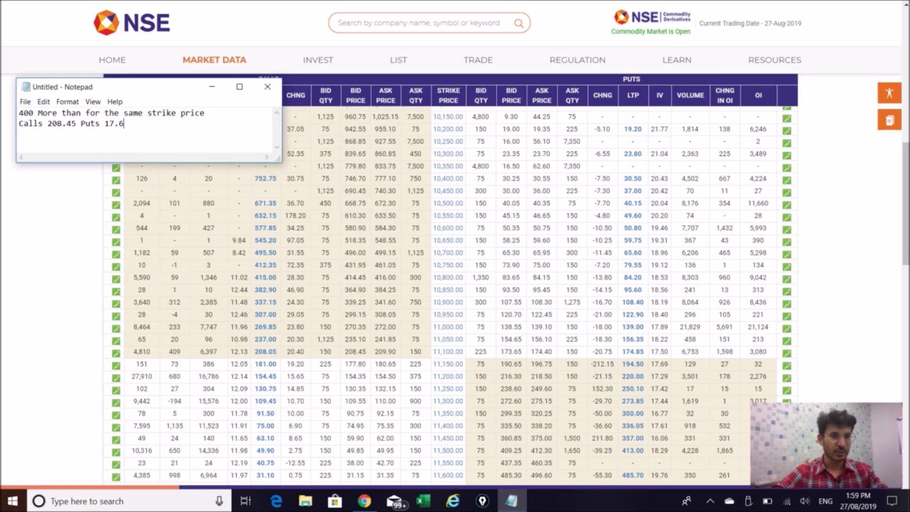
text(565)
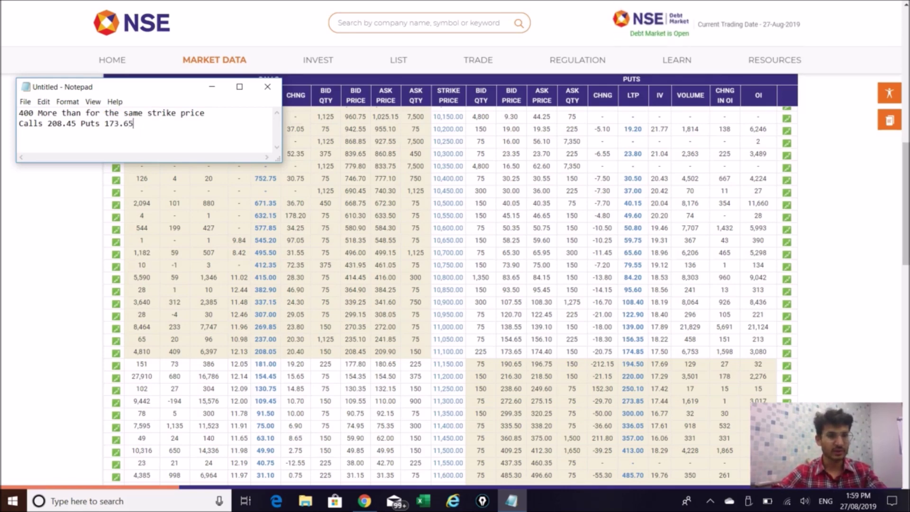
- Launch Calculator through the Run dialog and move its window clear of the Notepad note
key(super+r)
text(calc)
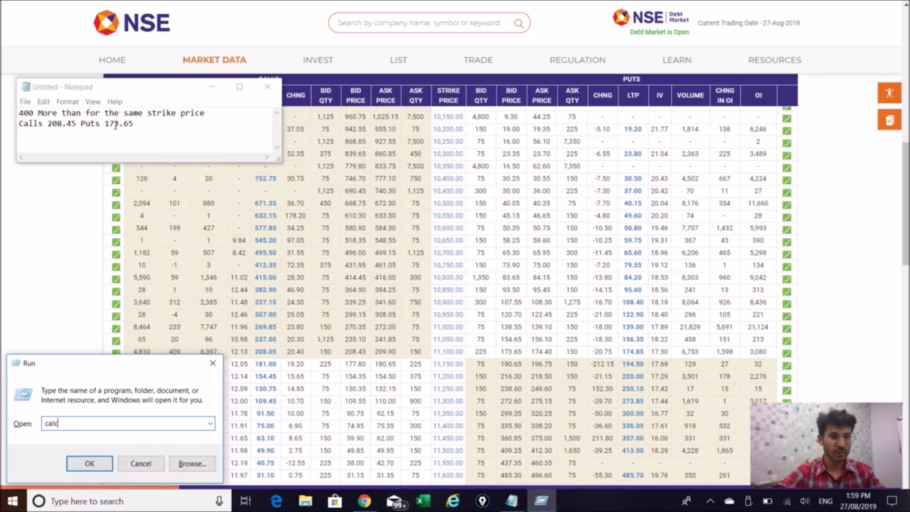
key(Return)
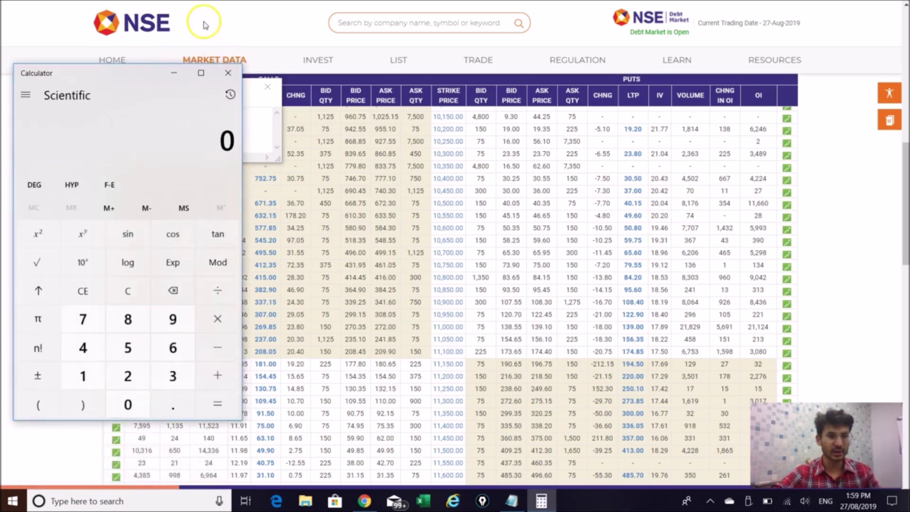
drag(127, 75, 424, 67)
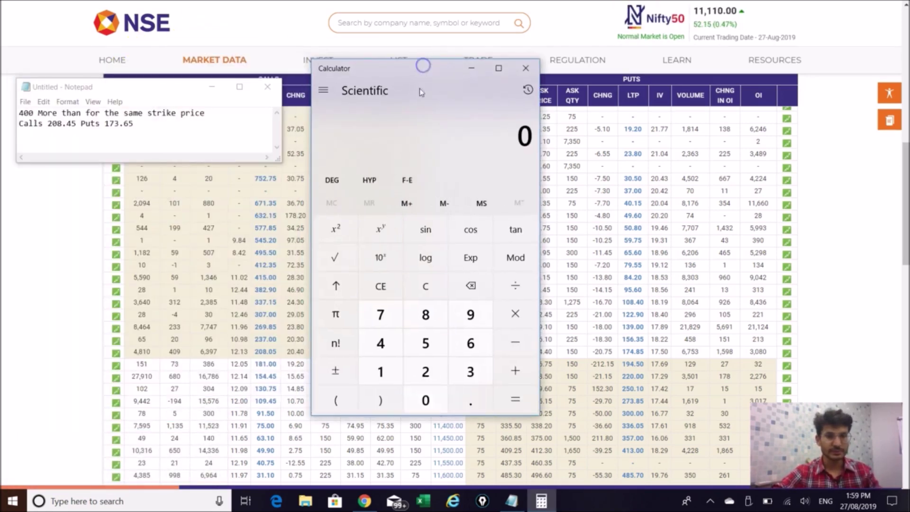
- Add the call and put prices 208.45 and 173.65 in Calculator and move its window over the put columns
text(208.4)
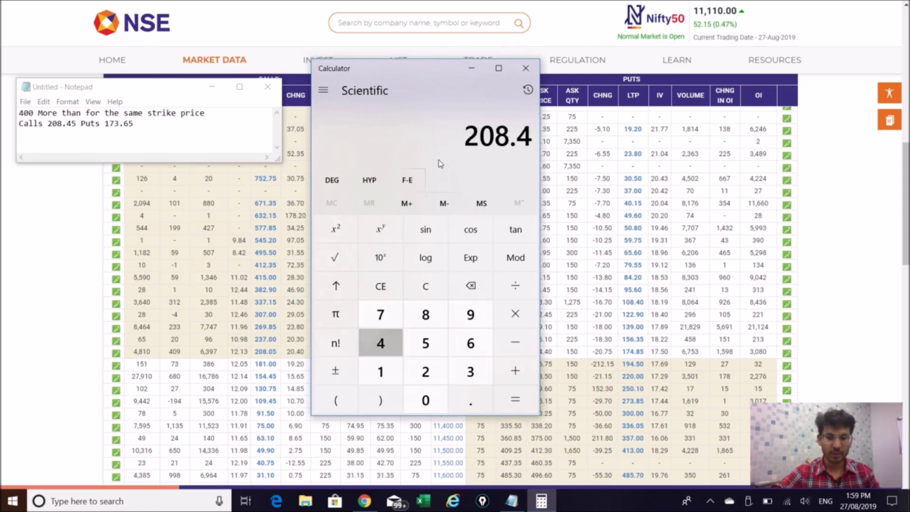
text(5+173.65)
key(Return)
click(406, 95)
drag(407, 74, 657, 102)
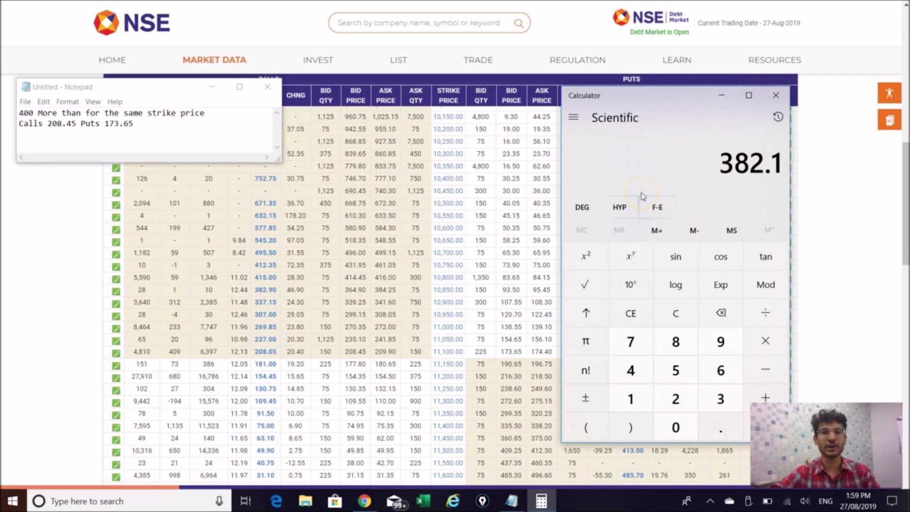
- Append "Approx for 1 month" to the note's line with the call and put prices
click(169, 129)
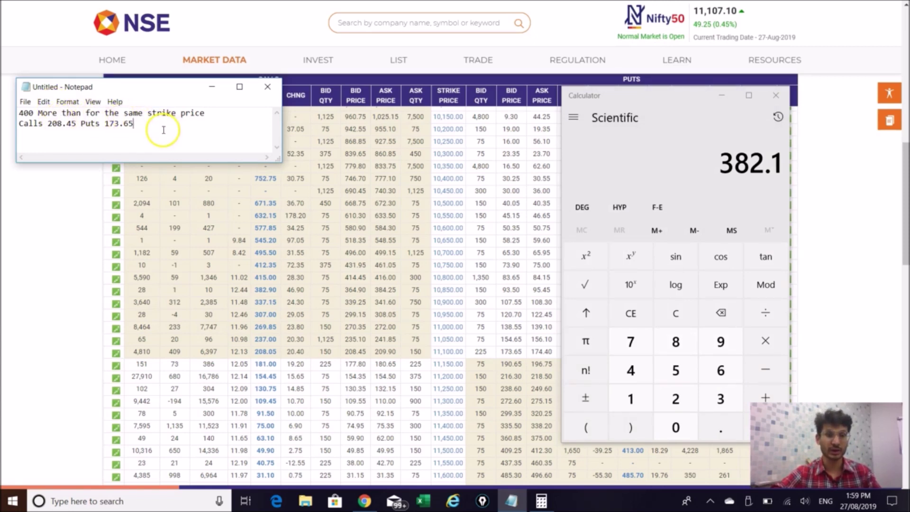
text(Approx for 1 month)
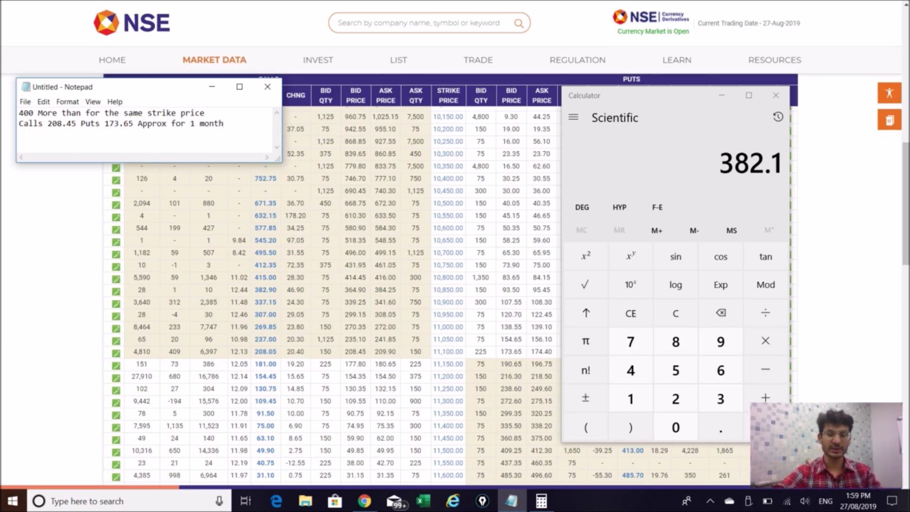
- Clear the sum and the trial entry 450 from Calculator and close it
click(722, 171)
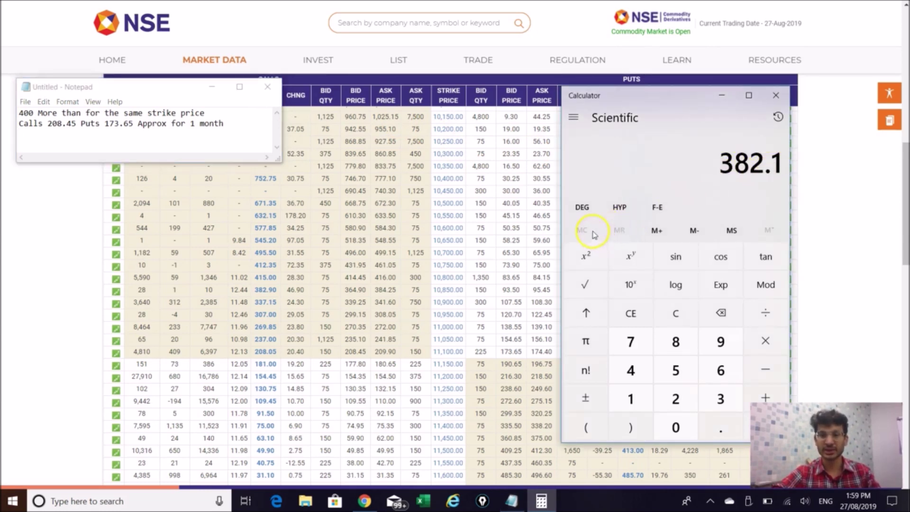
click(641, 314)
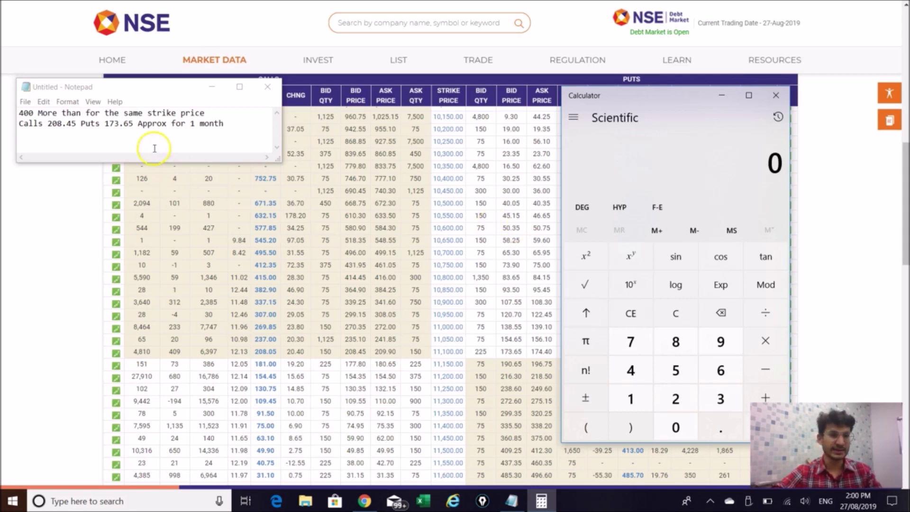
text(450)
key(Escape)
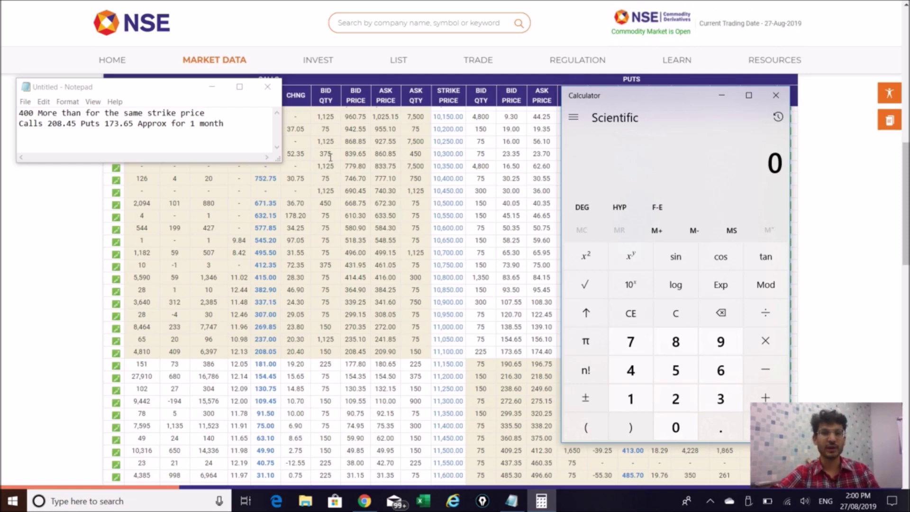
click(776, 95)
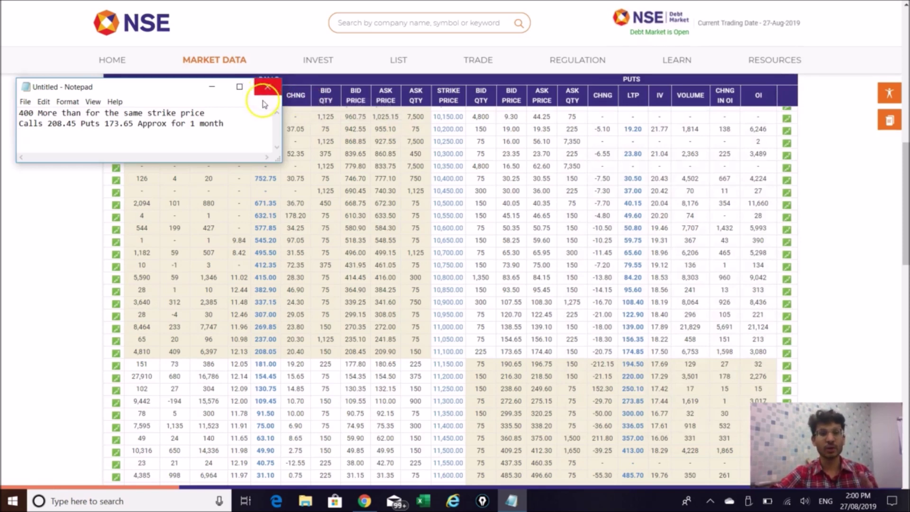
- Enlarge the Notepad window and start a new line below the one-month note
drag(282, 163, 302, 219)
click(229, 121)
key(Return)
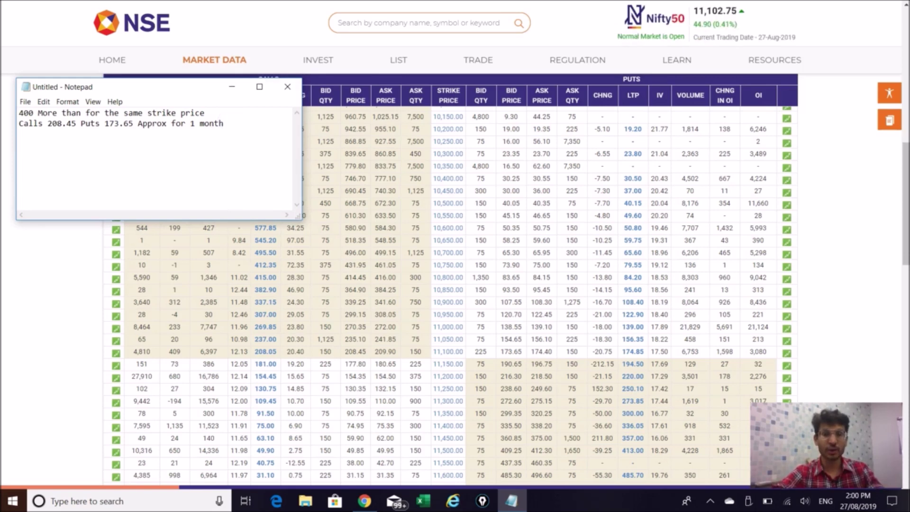
- Set the NIFTY option chain's expiry date to 05-Sep-2019 and show the strikes around 11,100
click(545, 230)
scroll(553, 227, up, 5)
scroll(554, 227, up, 6)
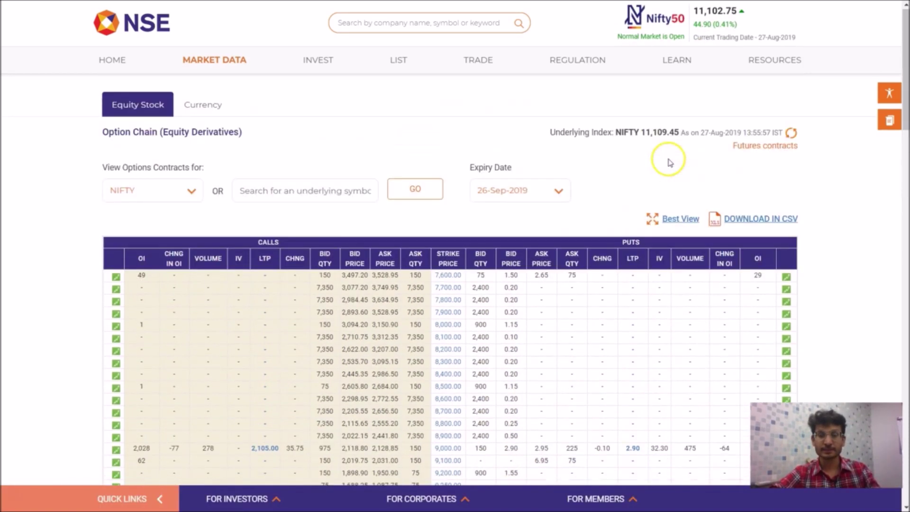
click(554, 204)
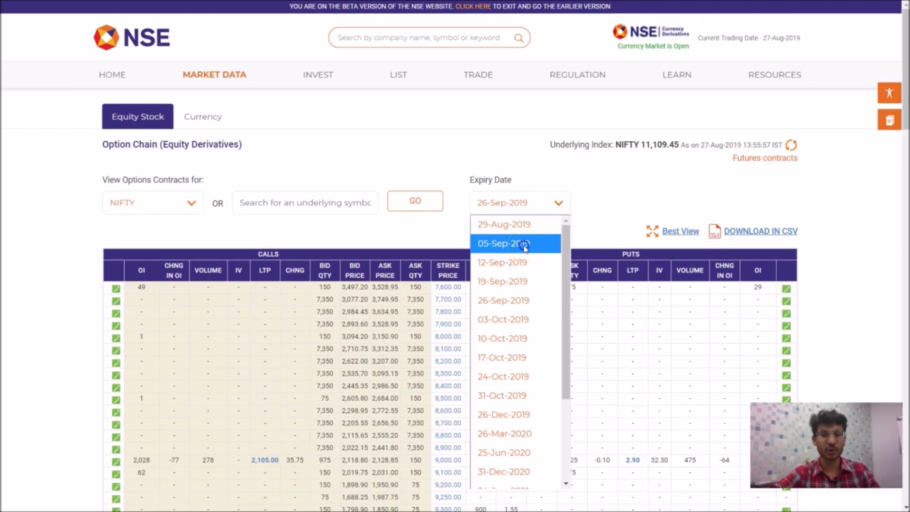
click(526, 245)
scroll(423, 360, down, 5)
scroll(423, 360, down, 6)
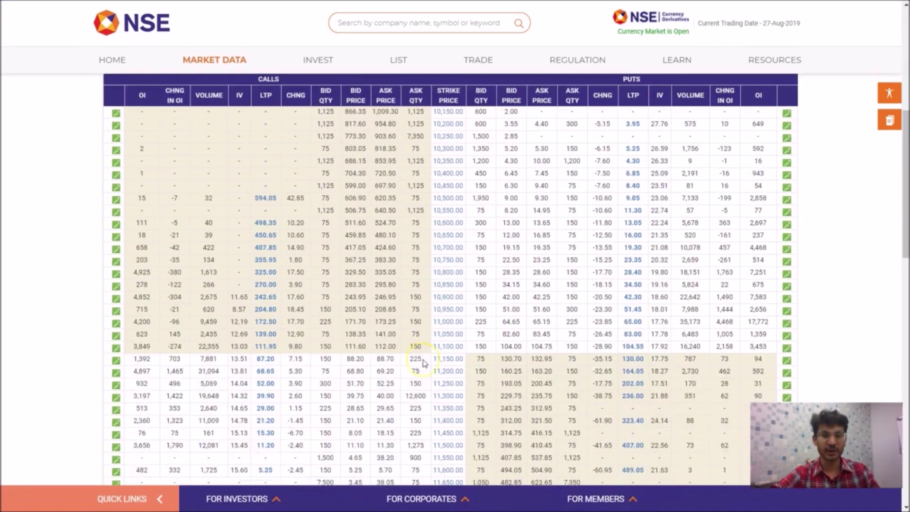
scroll(424, 363, up, 2)
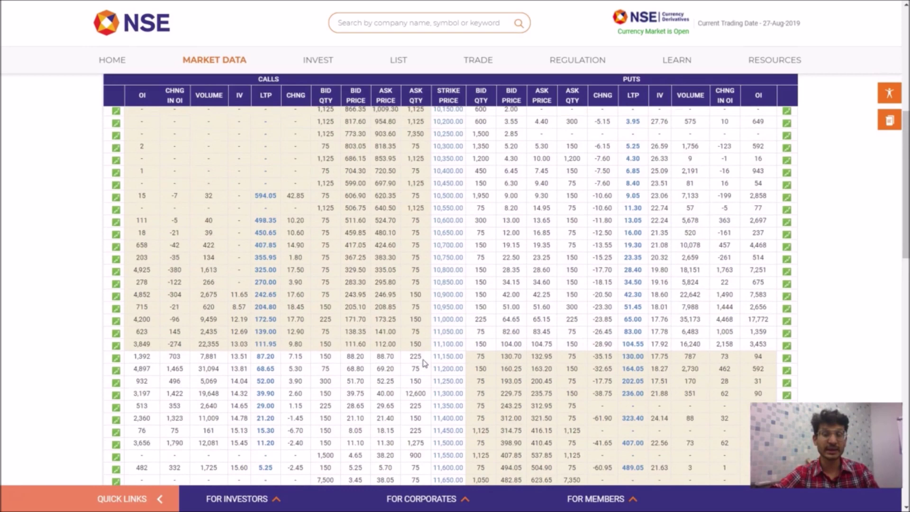
- Switch to Notepad and add the heading "Weekly Expiry" below the one-month note, separated by a blank line
key(alt+Tab)
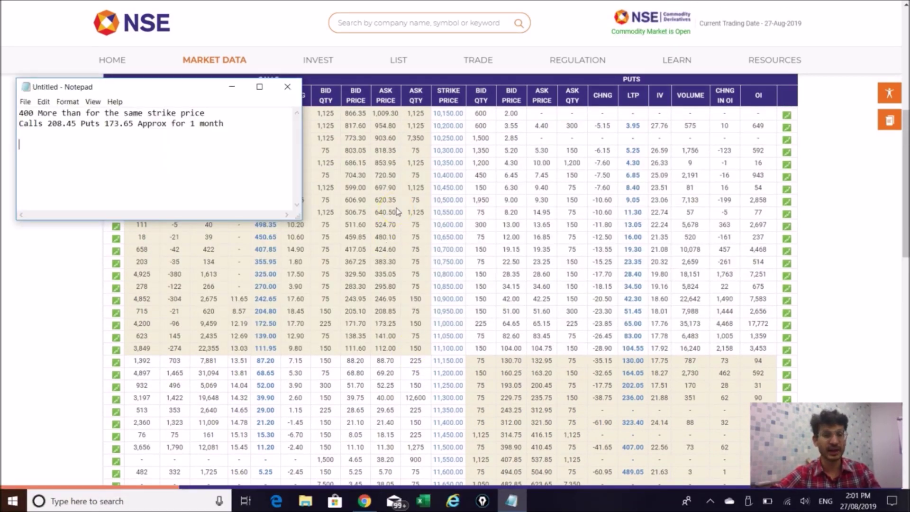
key(Return)
key(Return)
text(Weekly Exp)
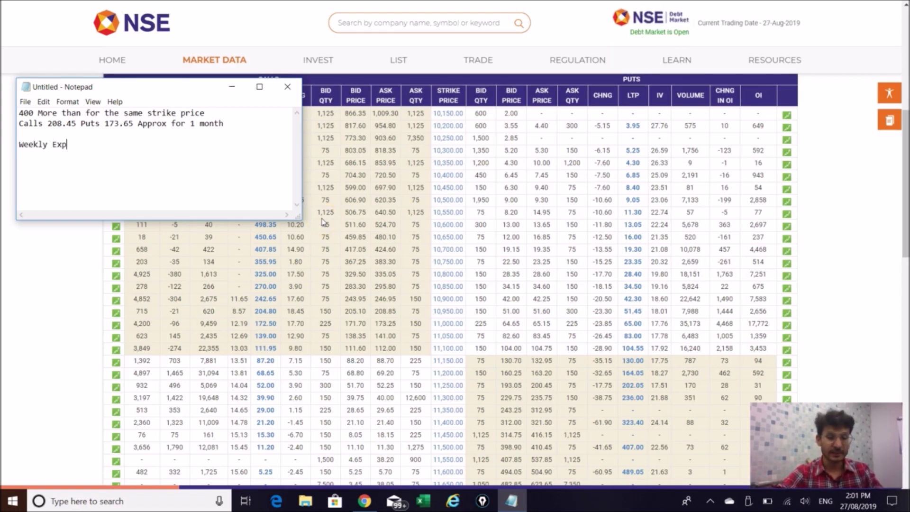
text(ry)
key(Return)
key(BackSpace)
key(BackSpace)
key(BackSpace)
key(BackSpace)
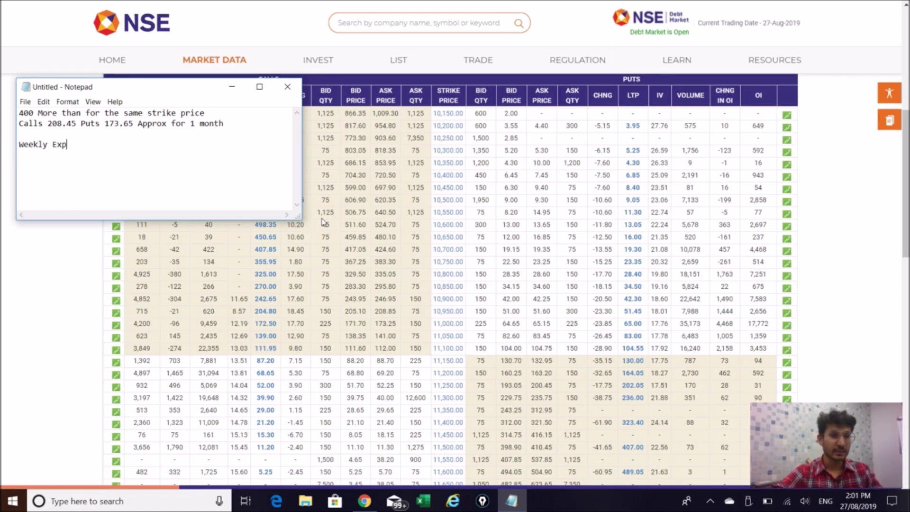
text(pr)
key(BackSpace)
key(BackSpace)
text(piry  )
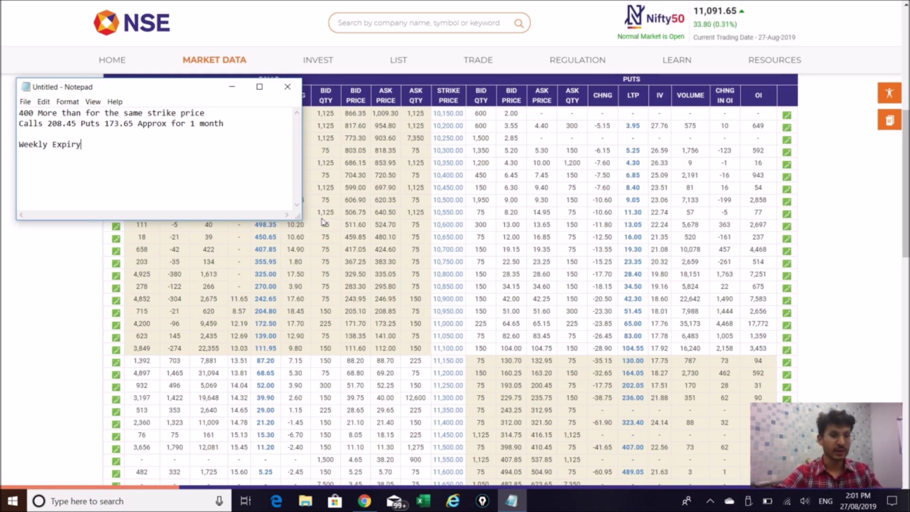
- Note the expiry date "5 Sep 2019" under the weekly heading and the strike "11100" on the line below it
text(5 Se)
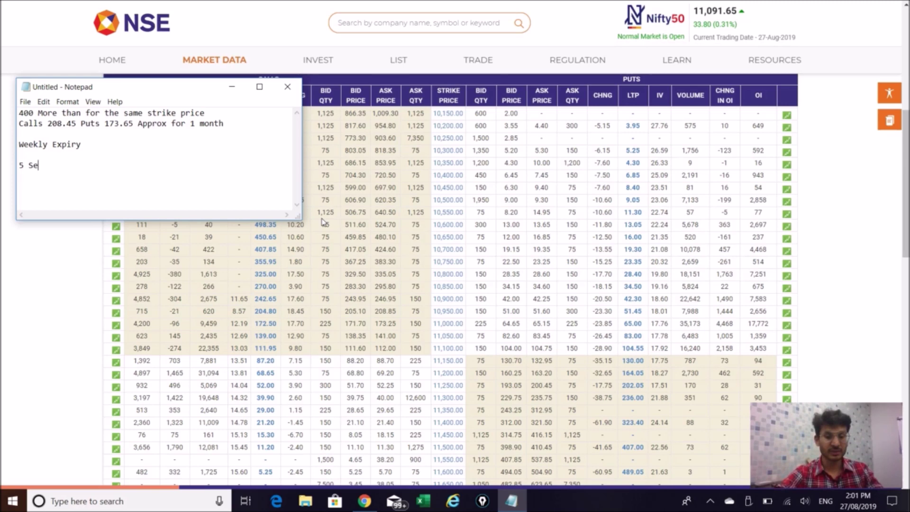
text(p 2019)
key(Return)
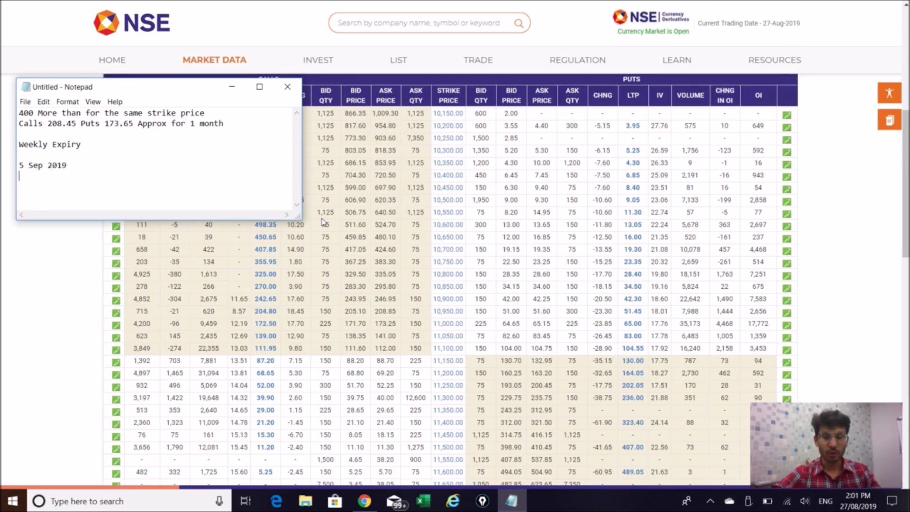
key(alt+Tab)
text(11100)
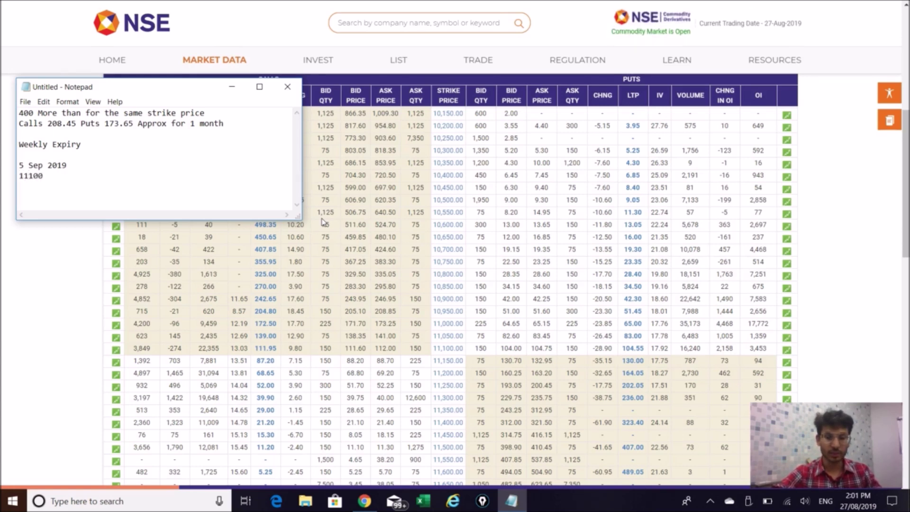
- Mark the 11100 strike as "ATM" and note "Calls 111.60" on the line below it
text( ATM)
key(Return)
text(Calls)
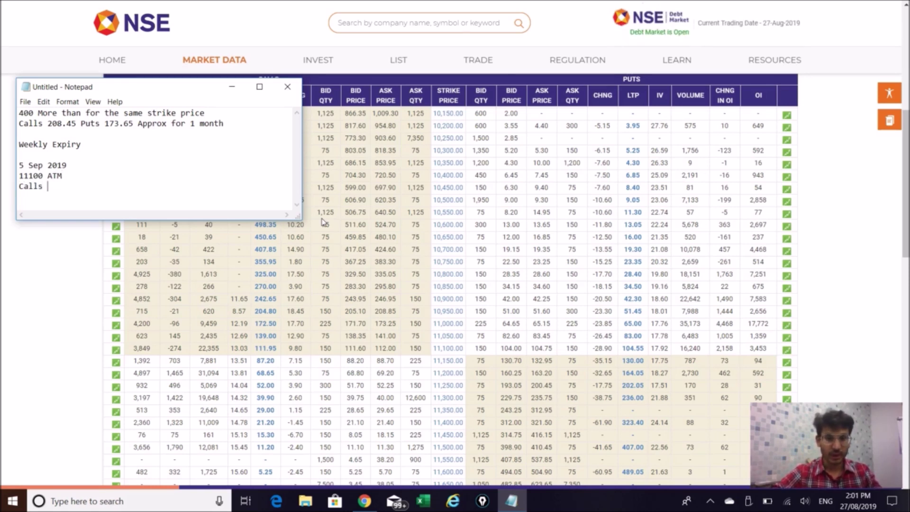
text( 111.60)
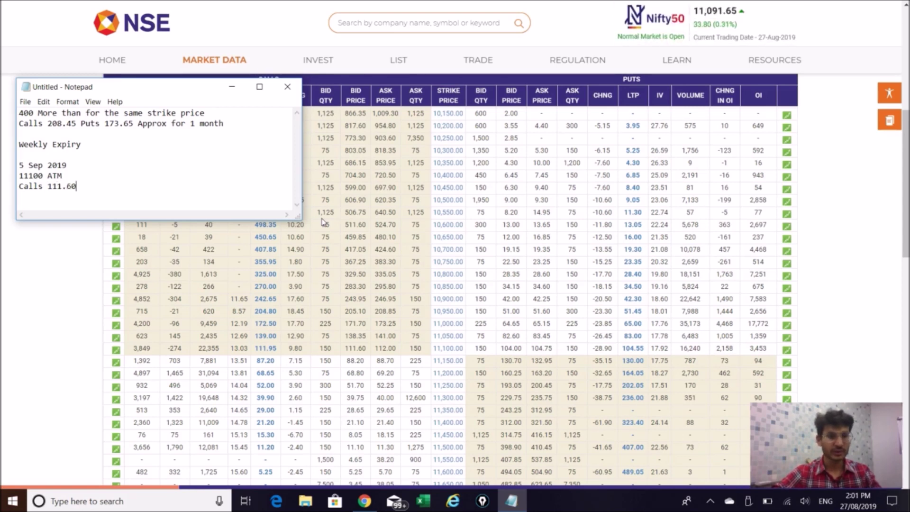
- Append "Puts 104.00" after the call price on the same line of the weekly note
text(Puts)
key(Left)
key(Left)
key(Left)
key(Left)
key(Right)
key(Right)
key(Right)
key(Right)
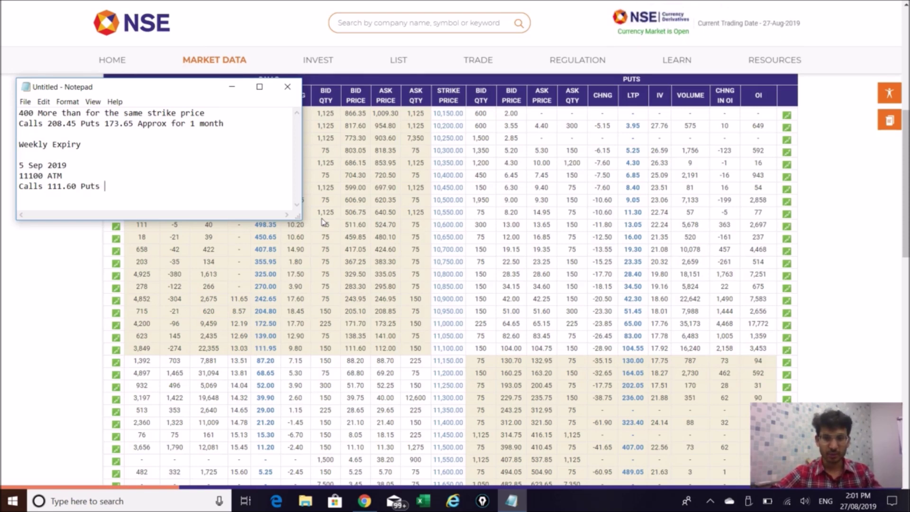
text(104.)
text(00)
key(Return)
- Open Calculator, add the call and put prices as 111.60 + 104, and clear the calculation
key(super+r)
text(ca)
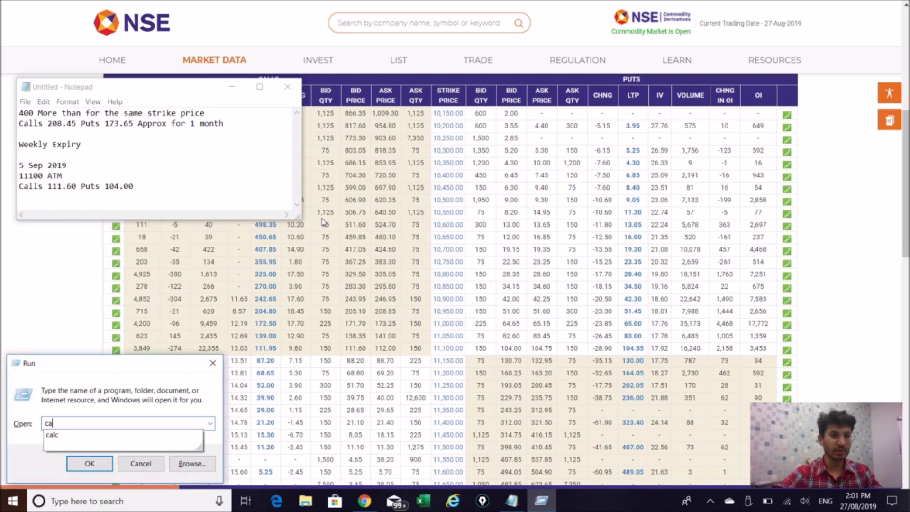
text(lc)
key(Return)
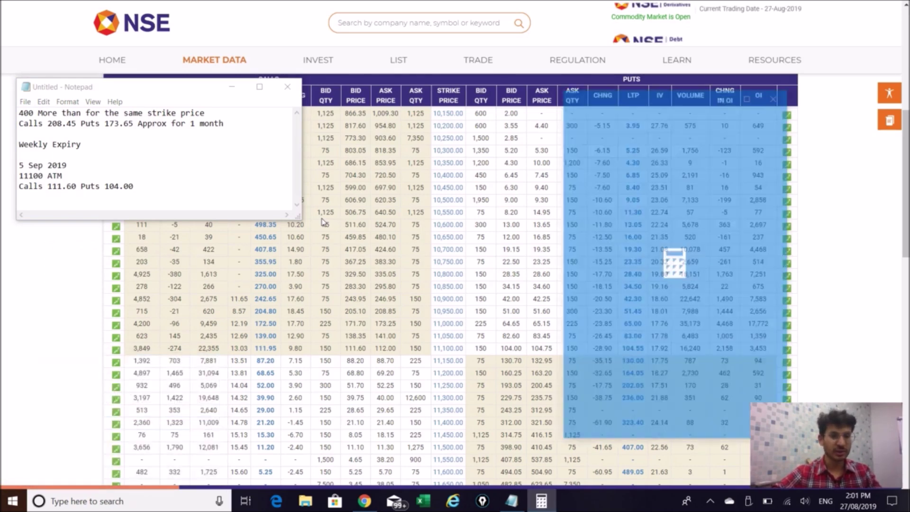
text(111.60)
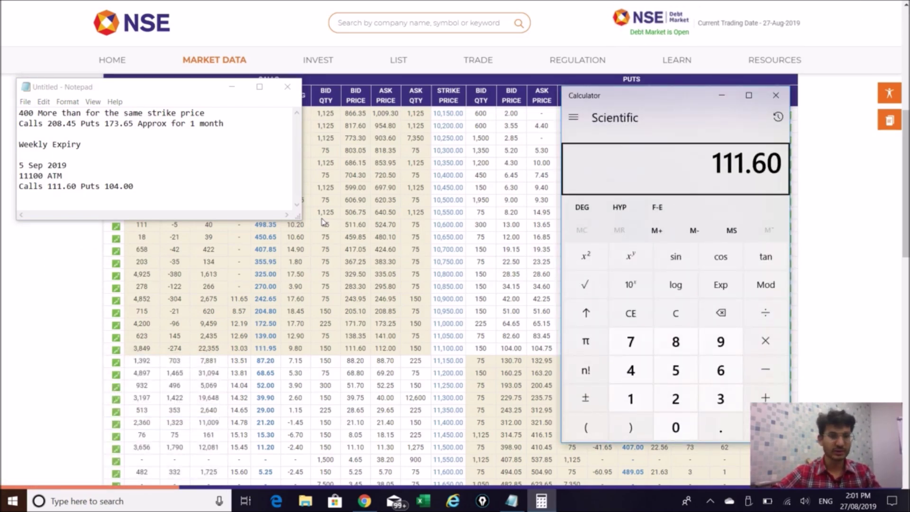
text(+104)
key(Return)
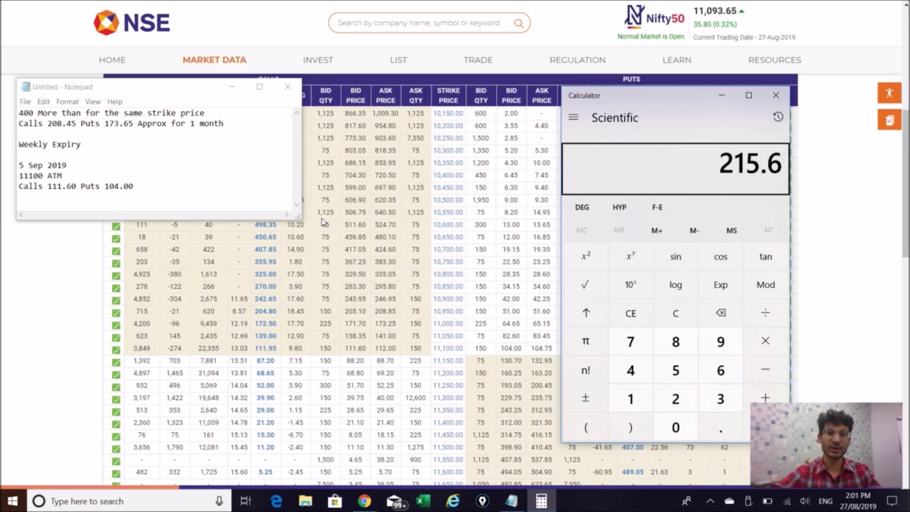
key(Escape)
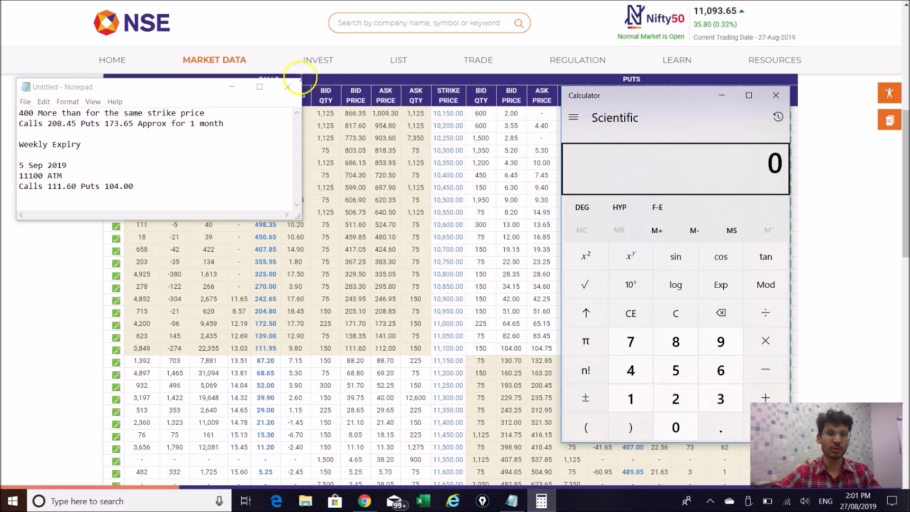
- Switch to Notepad and note the combined premium as "215 App" below the call and put prices
click(150, 185)
key(Return)
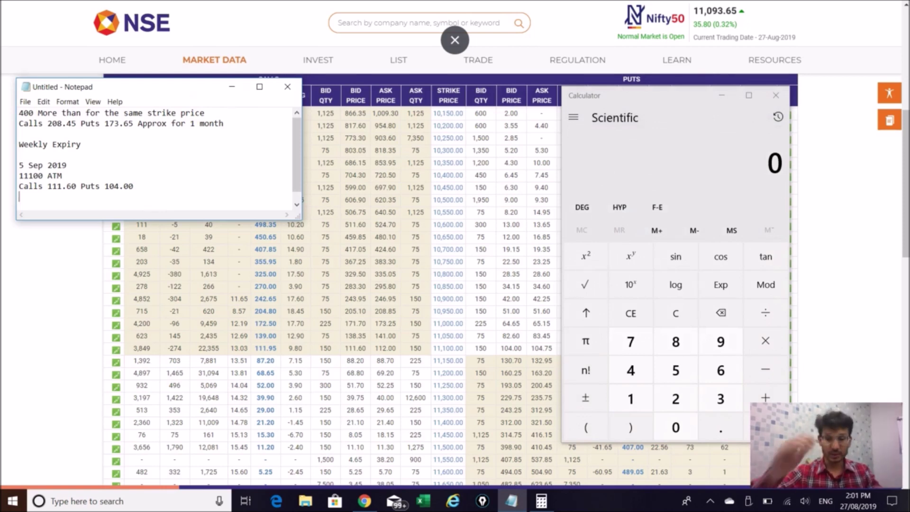
text(215 App)
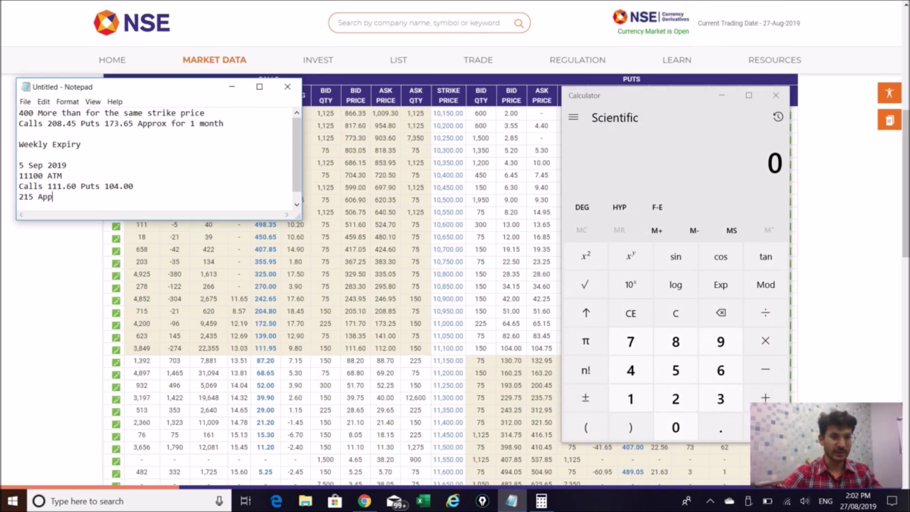
key(Return)
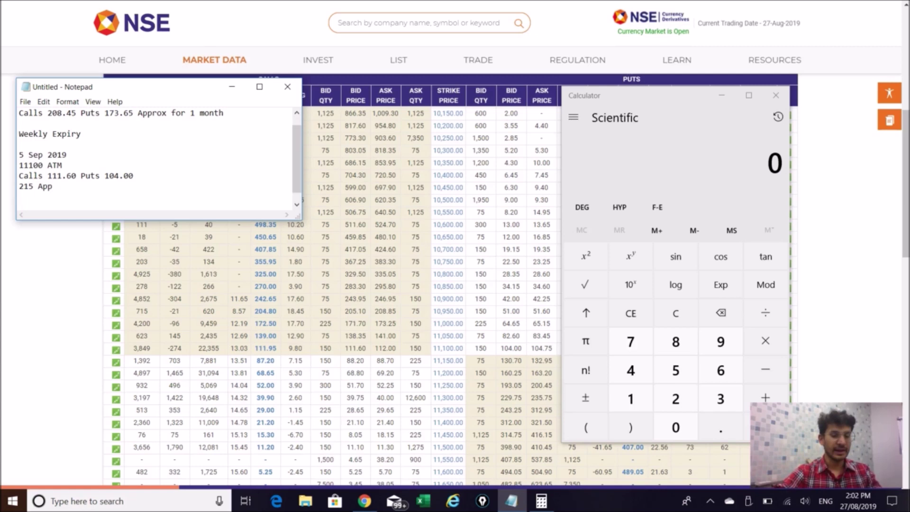
- Add the line "More than 160-180 amount in premium then i call sell both call and put" below the combined premium
text(More)
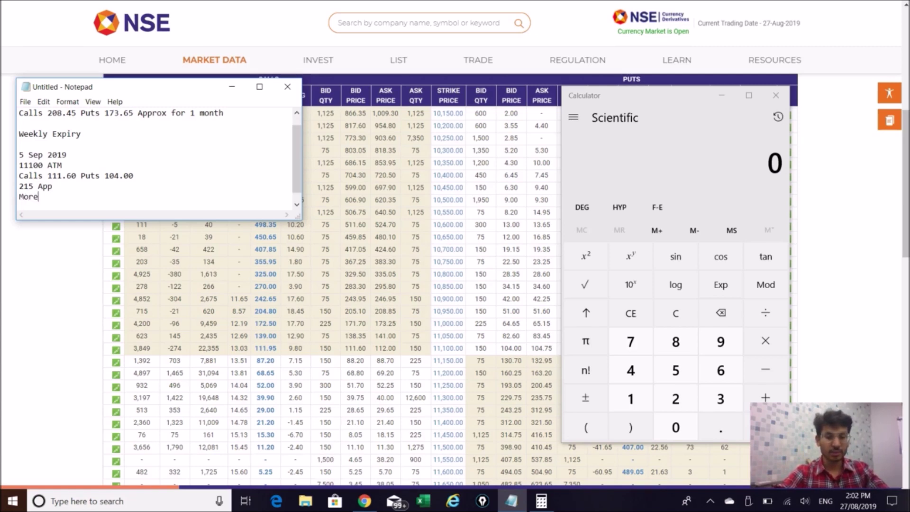
text( than 15)
key(BackSpace)
text(60-180 P)
key(BackSpace)
text(amount in premium then i call sell both c)
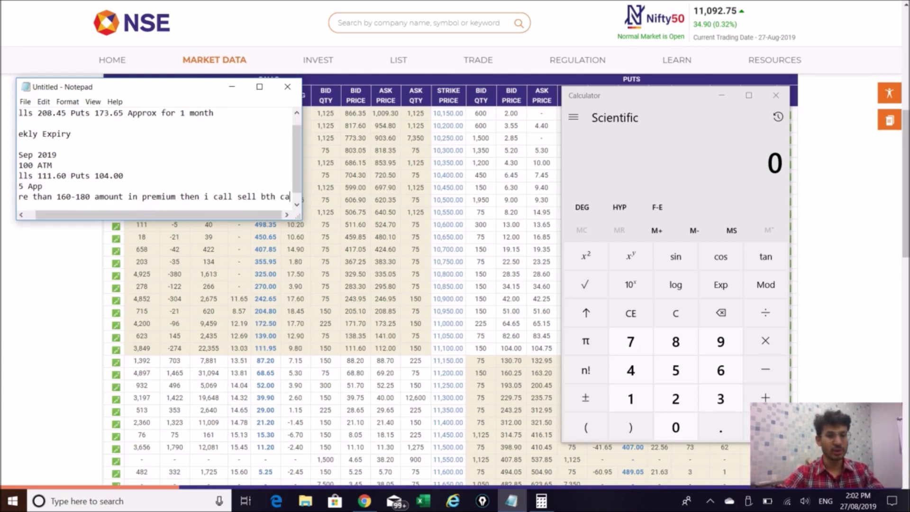
text(all and put)
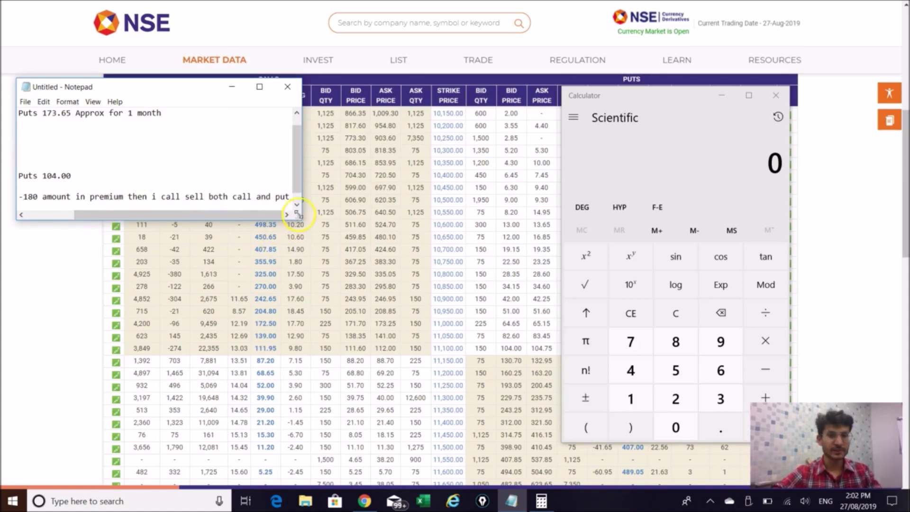
- Enlarge the Notepad window and add "160-215=55" below the selling rule, separated by a blank line
drag(300, 219, 487, 320)
key(Return)
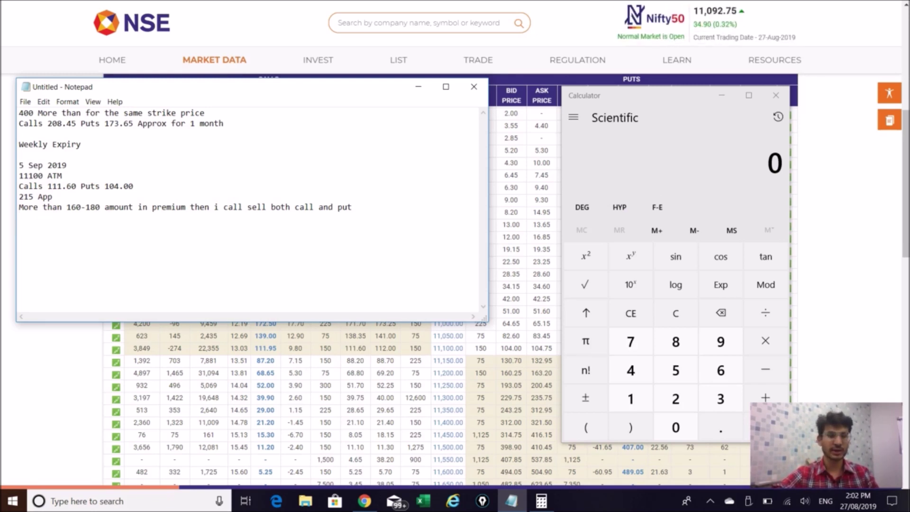
key(Return)
key(Return)
text(160)
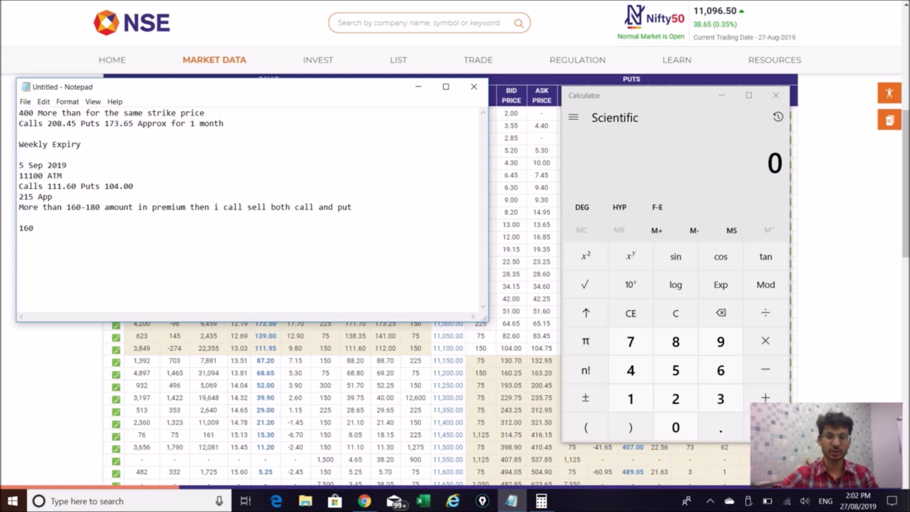
text(-215)
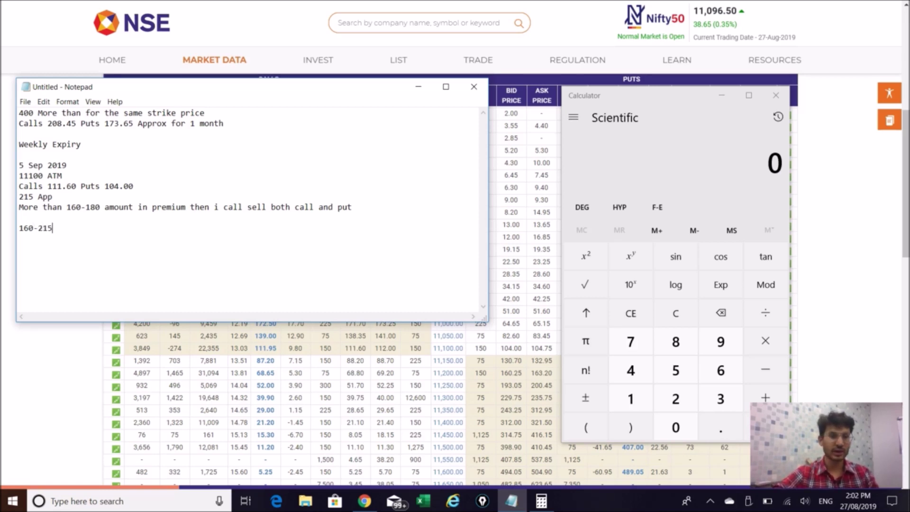
click(44, 229)
key(Right)
key(Right)
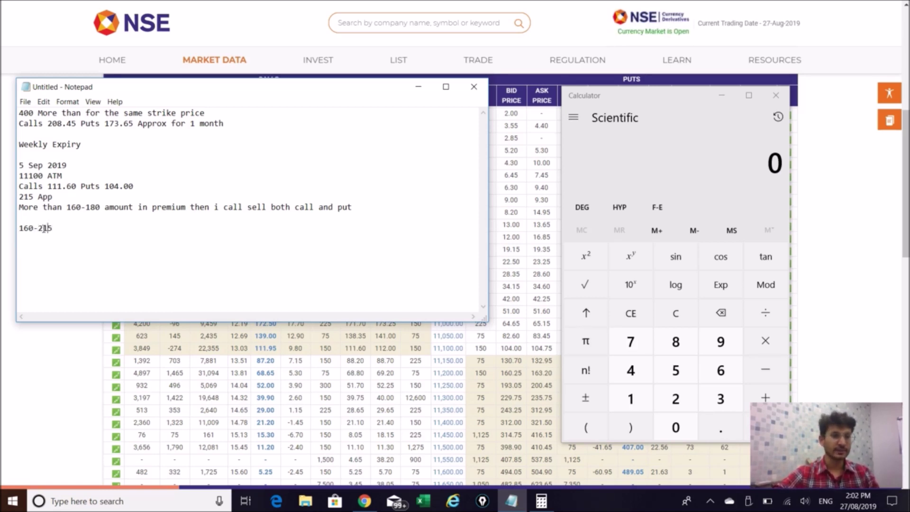
text(=)
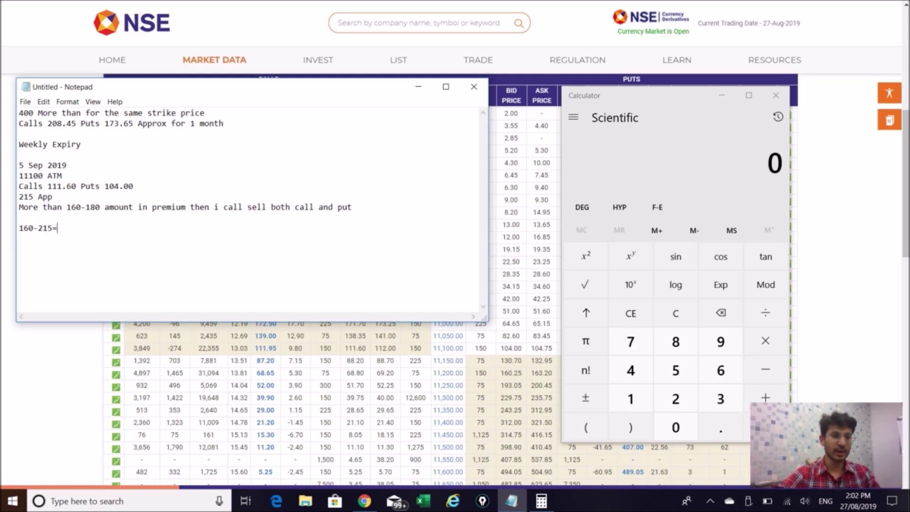
text(55)
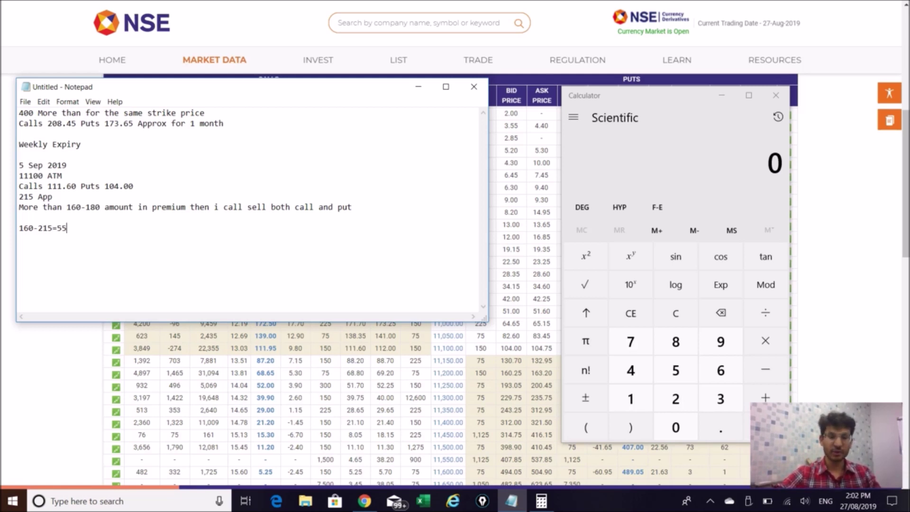
- Switch to Calculator and compute 55 × 75 as a percentage of 160000
click(657, 98)
text(55*75)
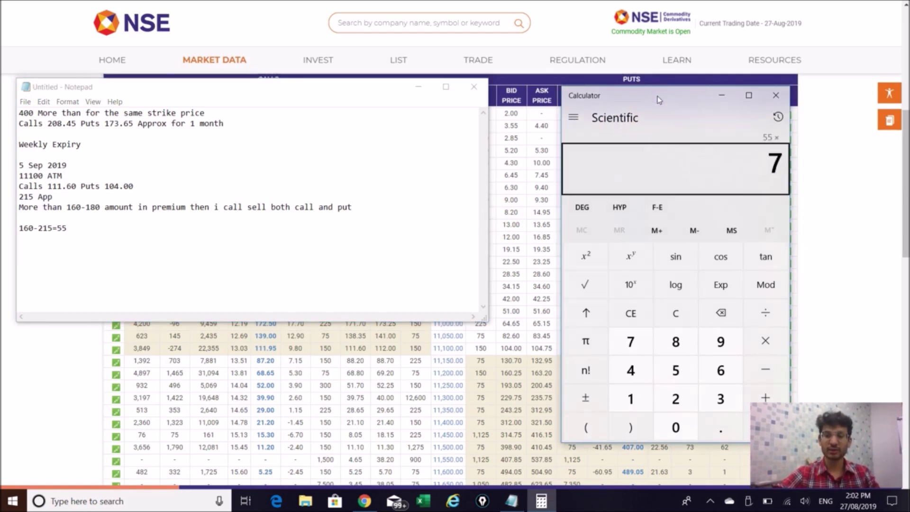
key(Return)
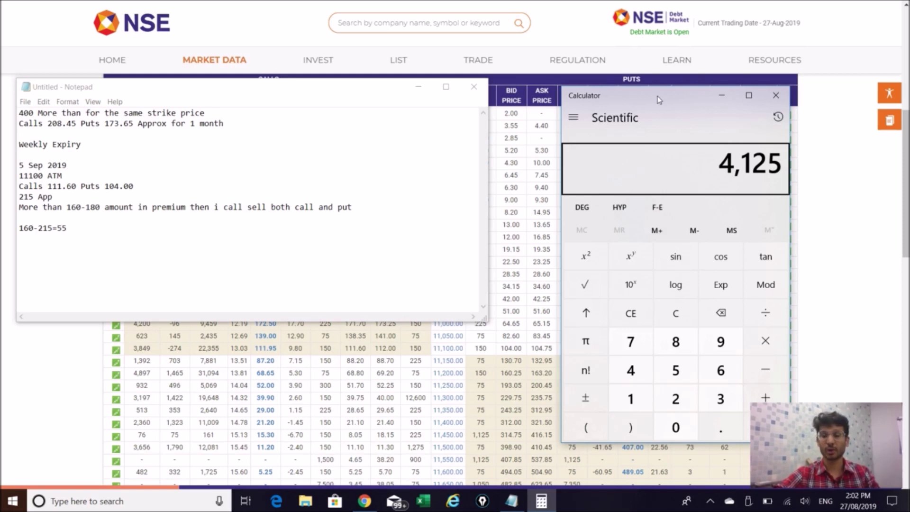
text(/160000)
key(Return)
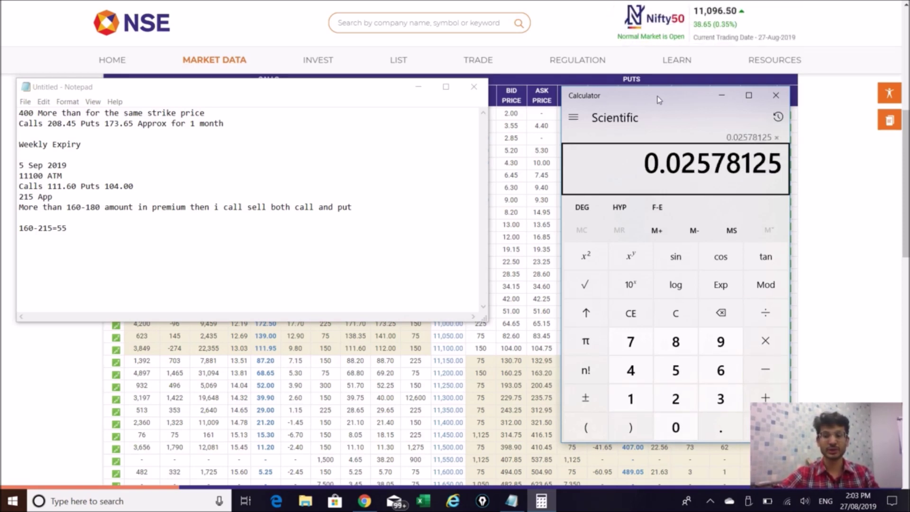
text(*100)
key(Return)
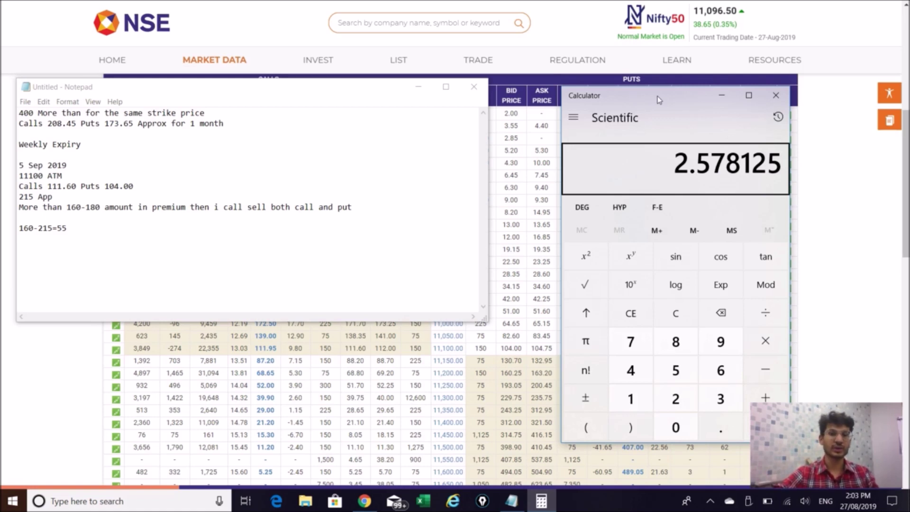